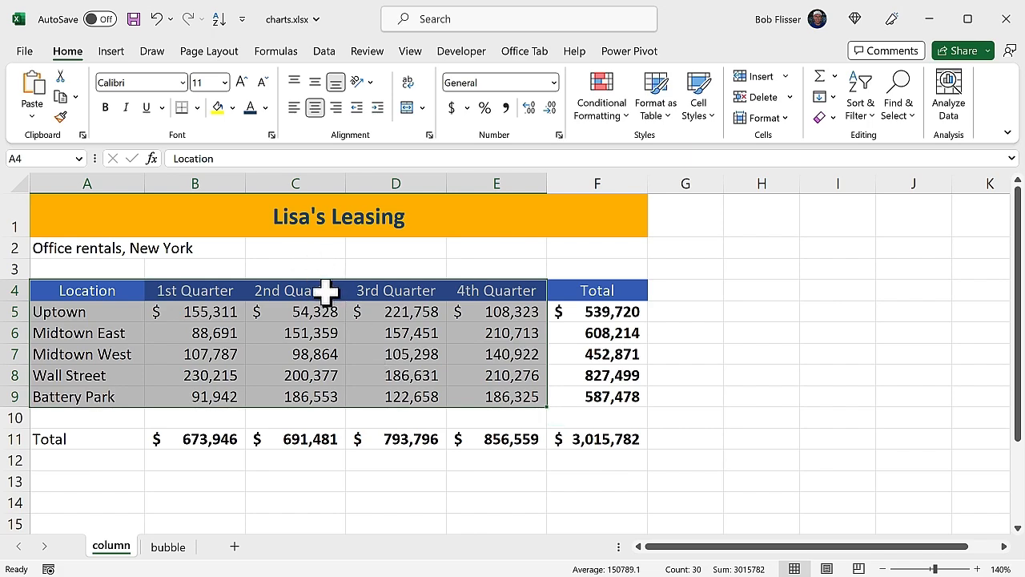
- Insert a 2-D clustered column chart from the selected quarterly rental data
click(112, 50)
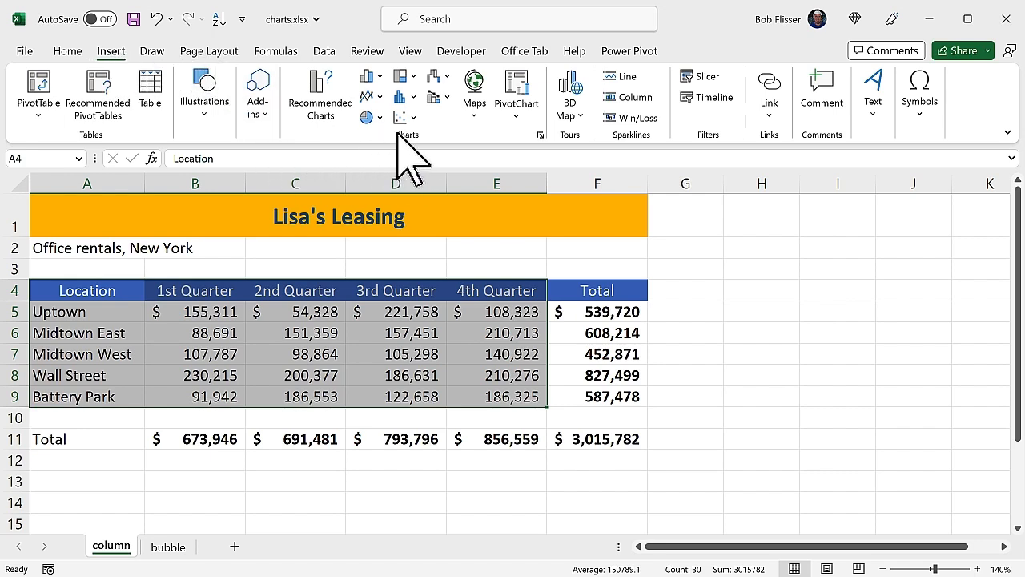
click(380, 79)
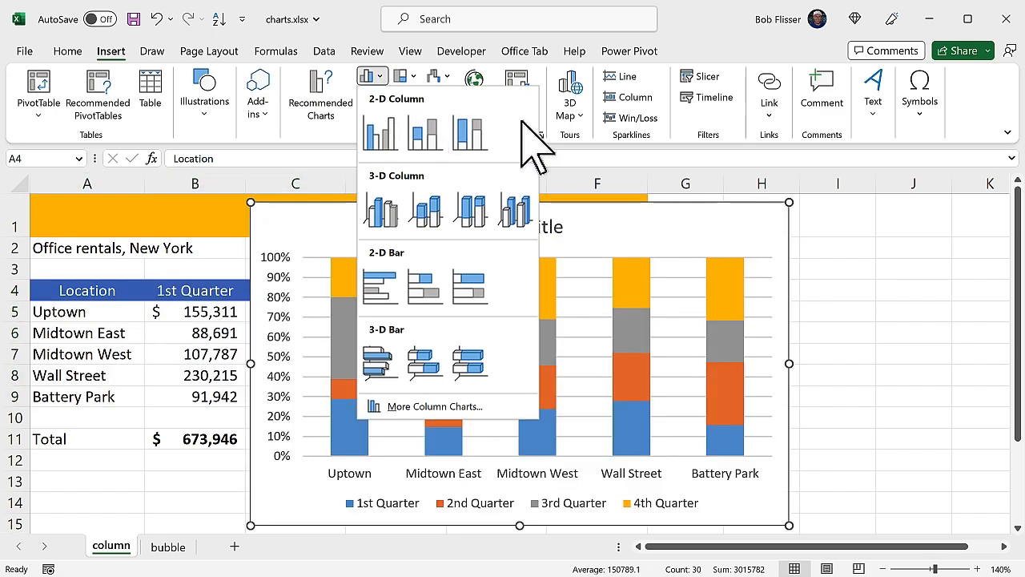
click(382, 133)
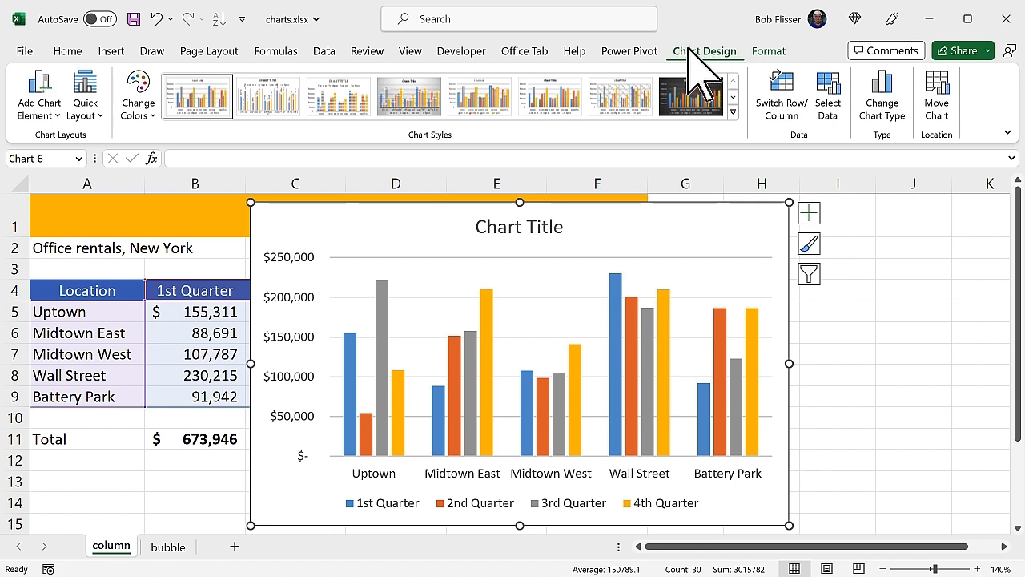
- Move the chart to a new sheet named Leasing
click(943, 103)
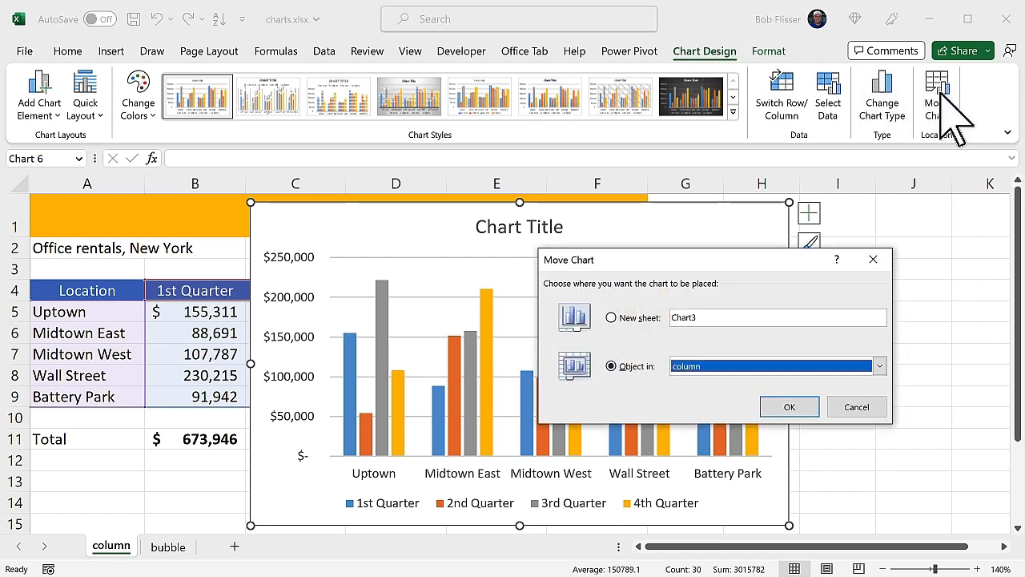
click(636, 318)
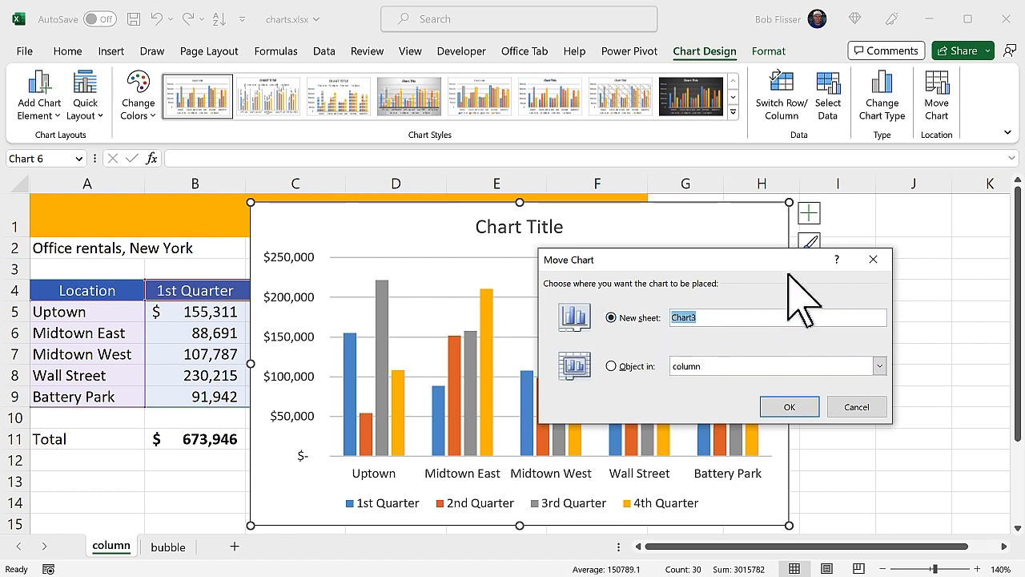
text(Leasing)
click(791, 407)
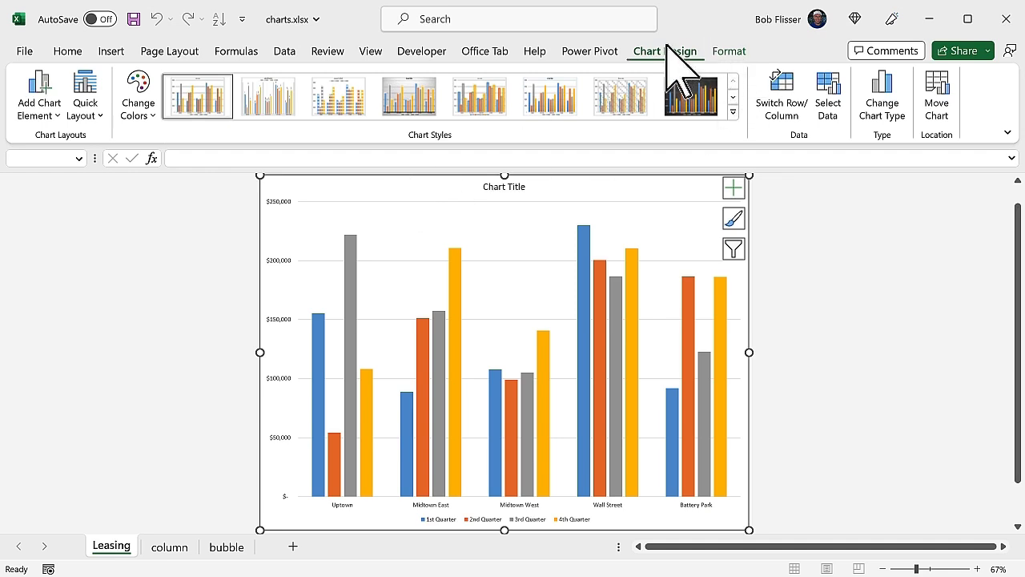
- Fill the chart area with the theme color Accent 1, Lighter 60%
click(727, 51)
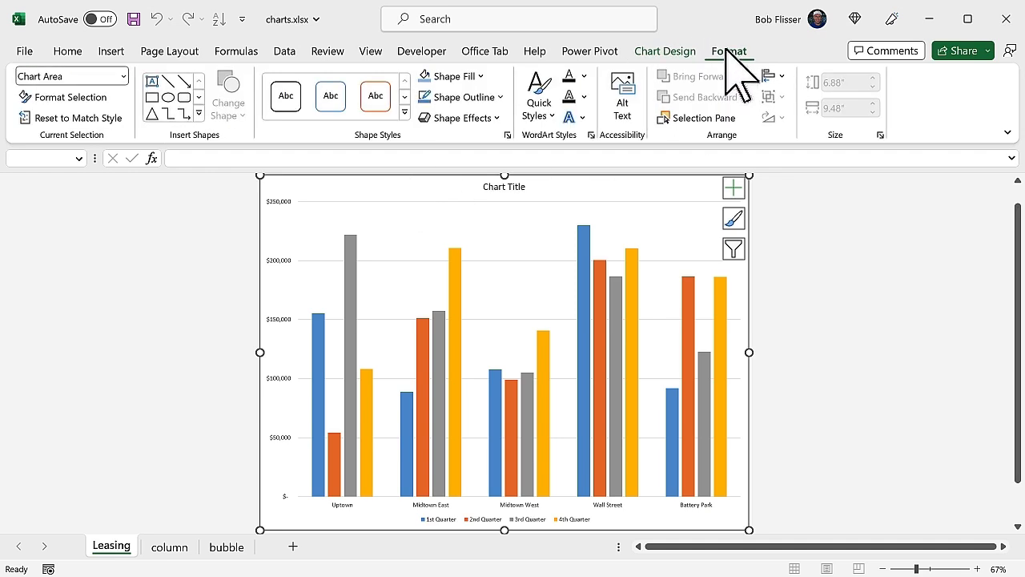
click(479, 76)
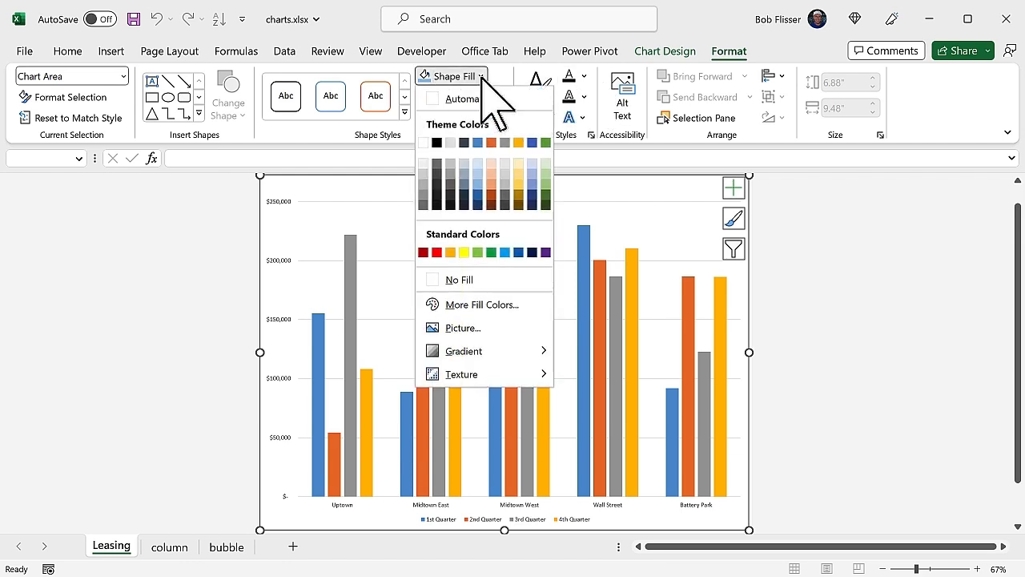
click(478, 166)
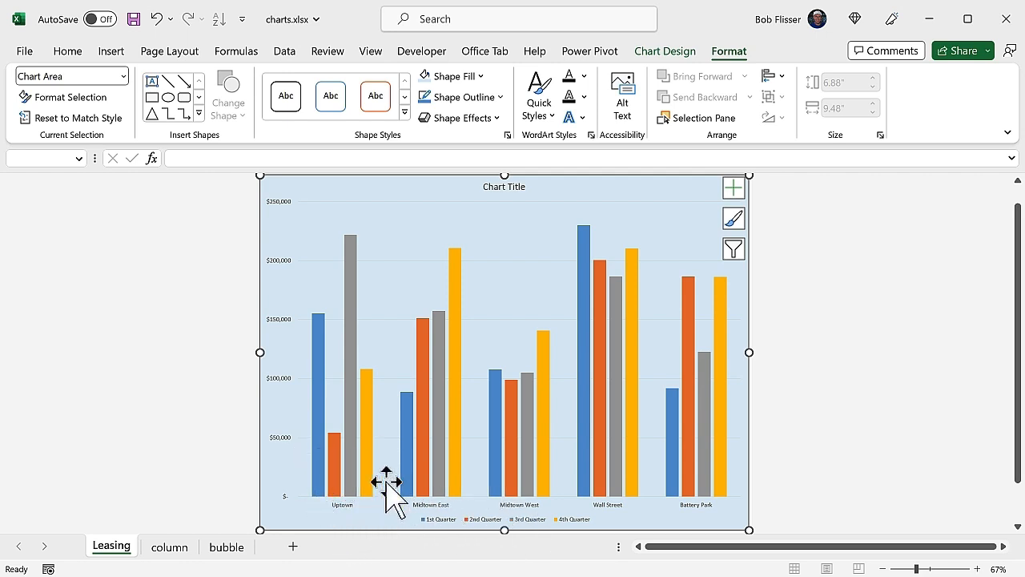
- Select the 1st Quarter series and open its picture fill options
click(318, 353)
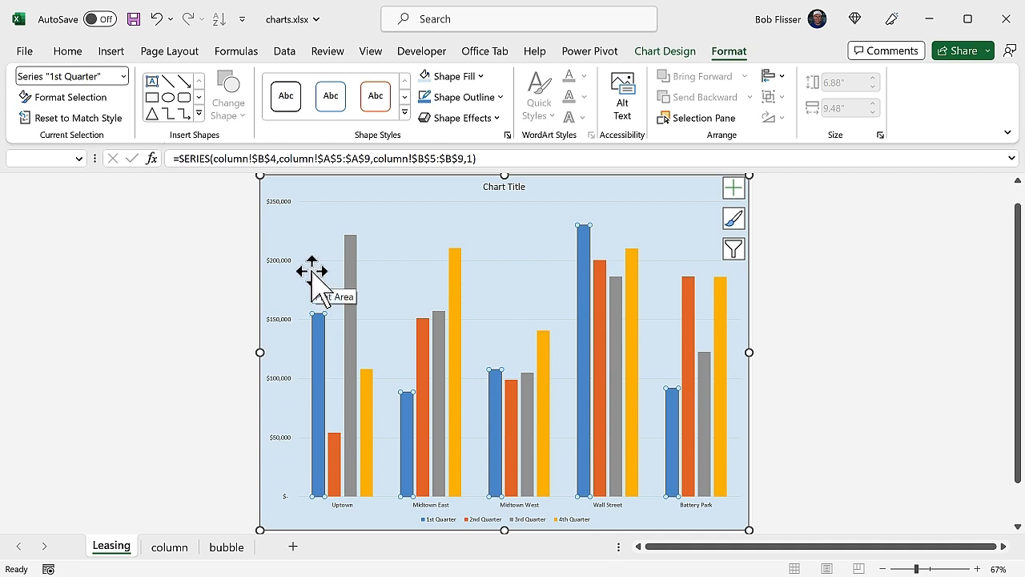
right_click(321, 351)
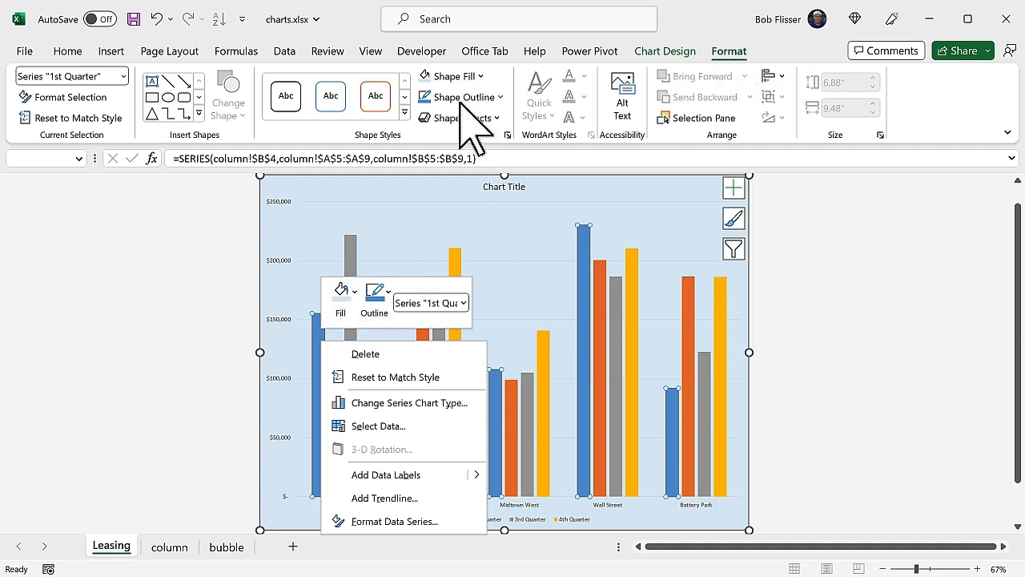
click(353, 294)
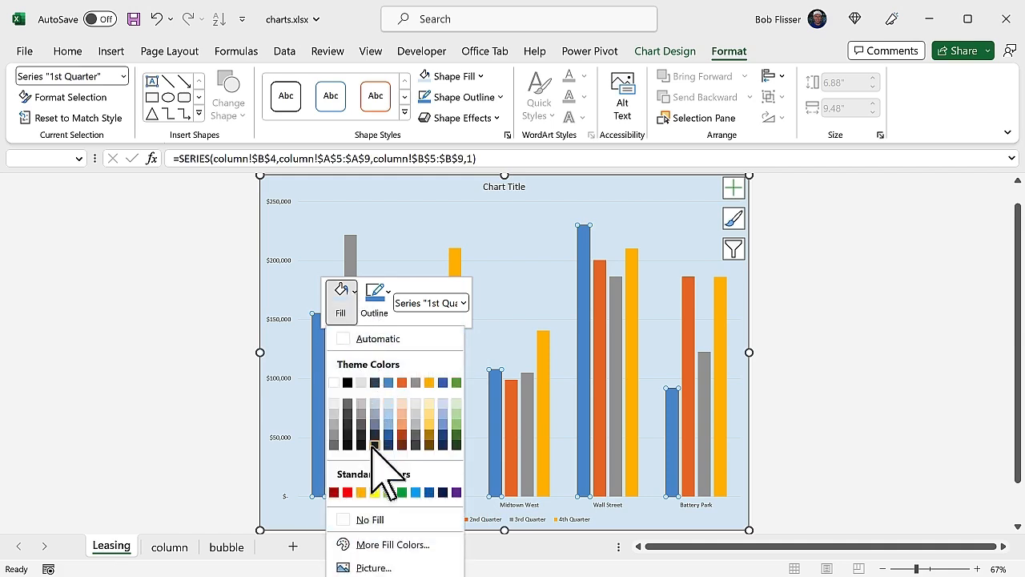
click(390, 568)
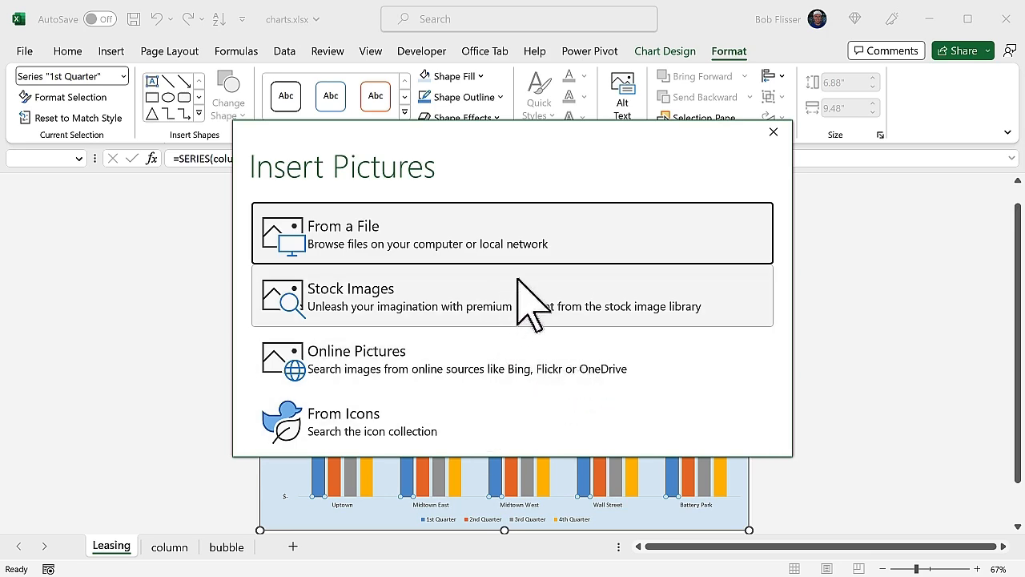
- Search the stock image library for sky, skyscraper and tall building pictures, then close it
click(482, 310)
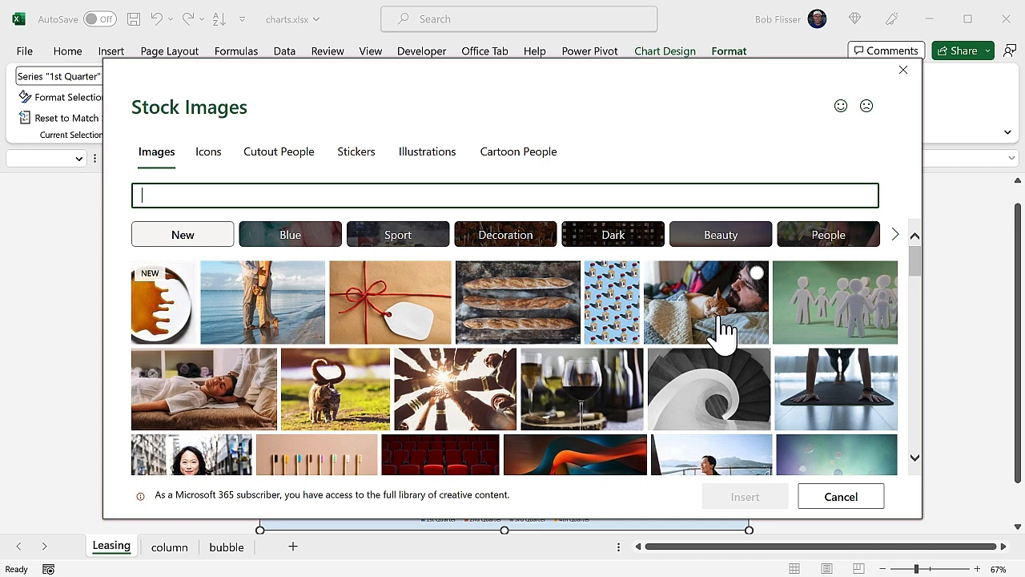
text(ky)
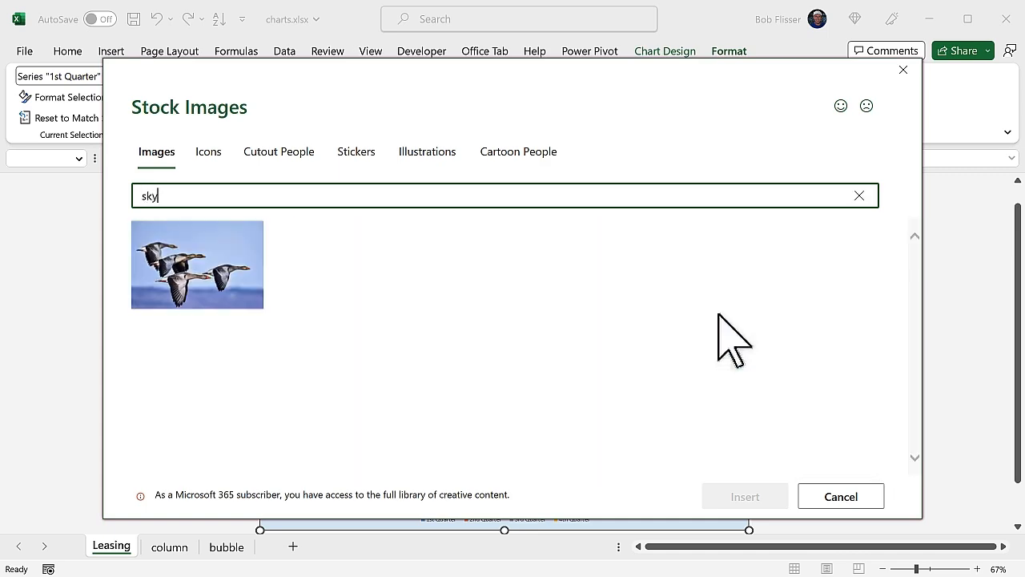
text(scraper)
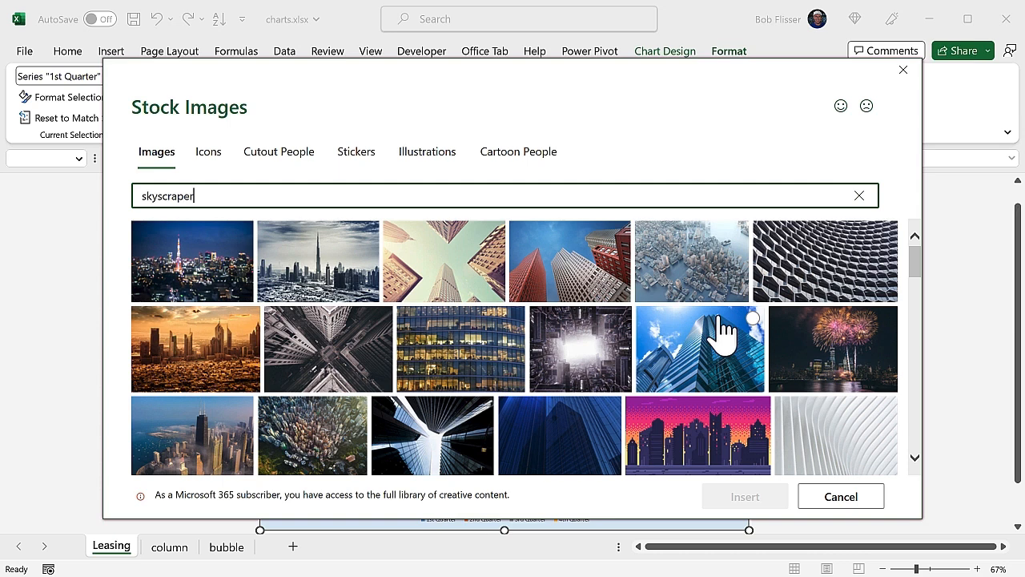
key(BackSpace)
key(BackSpace)
key(BackSpace)
key(BackSpace)
key(BackSpace)
key(BackSpace)
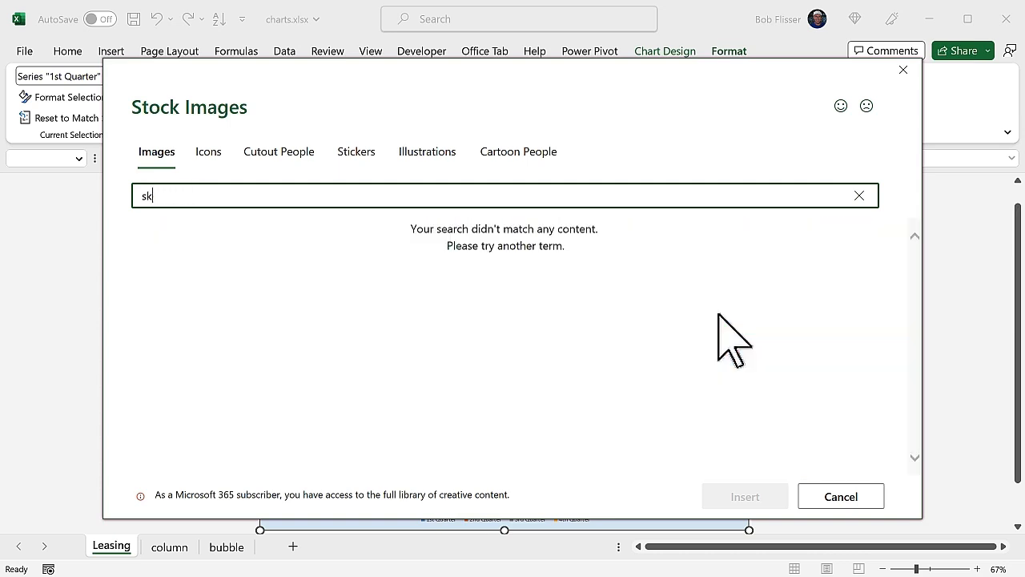
key(BackSpace)
text(t)
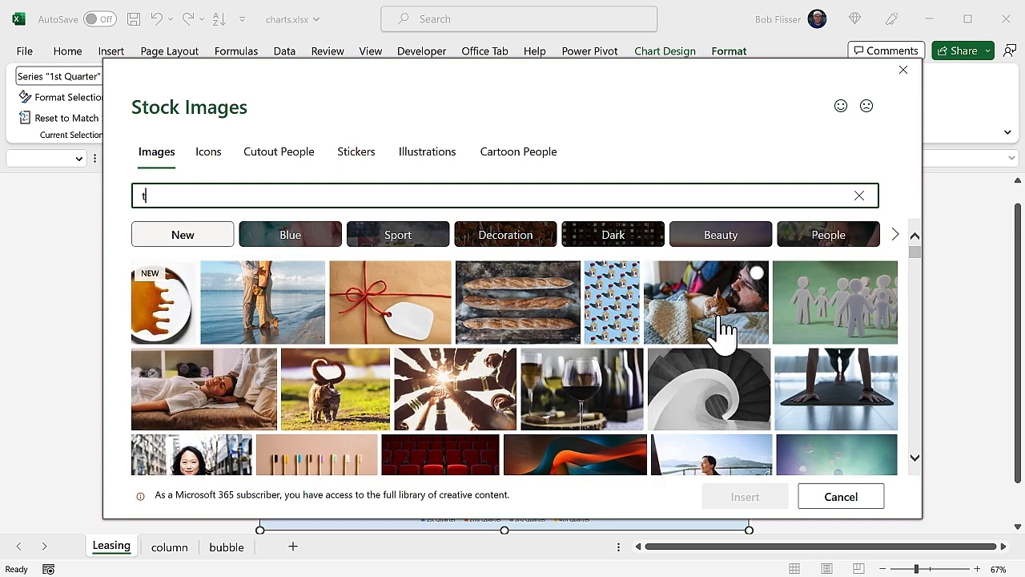
text(all building)
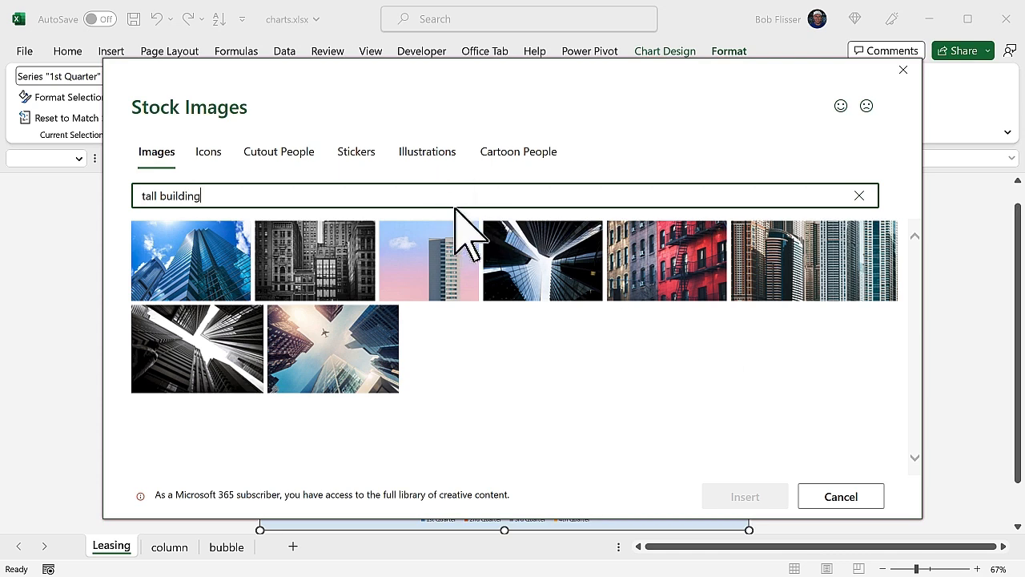
mouse_move(454, 286)
click(840, 497)
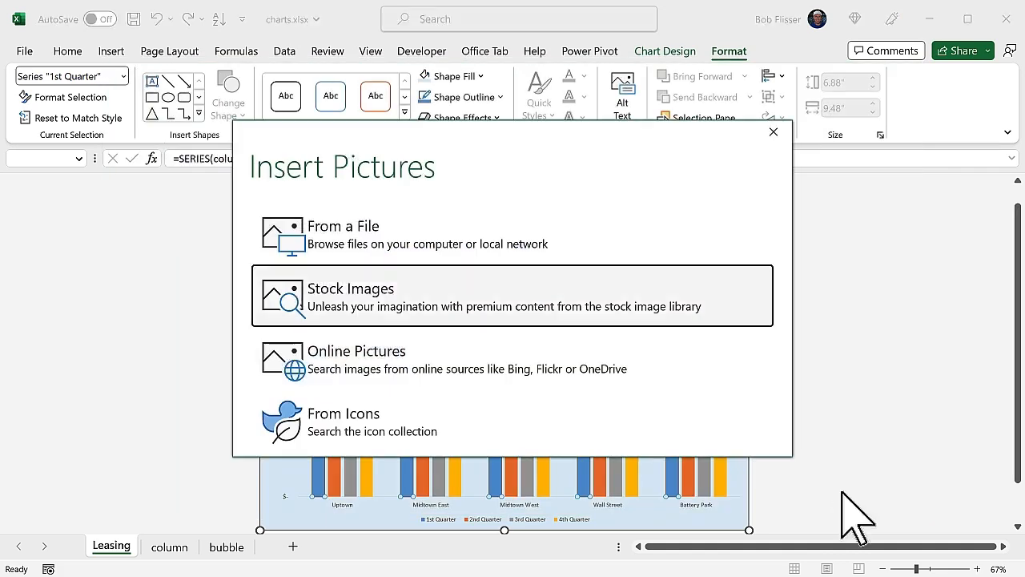
- Browse the Cats category of online pictures, then cancel the dialog
click(529, 353)
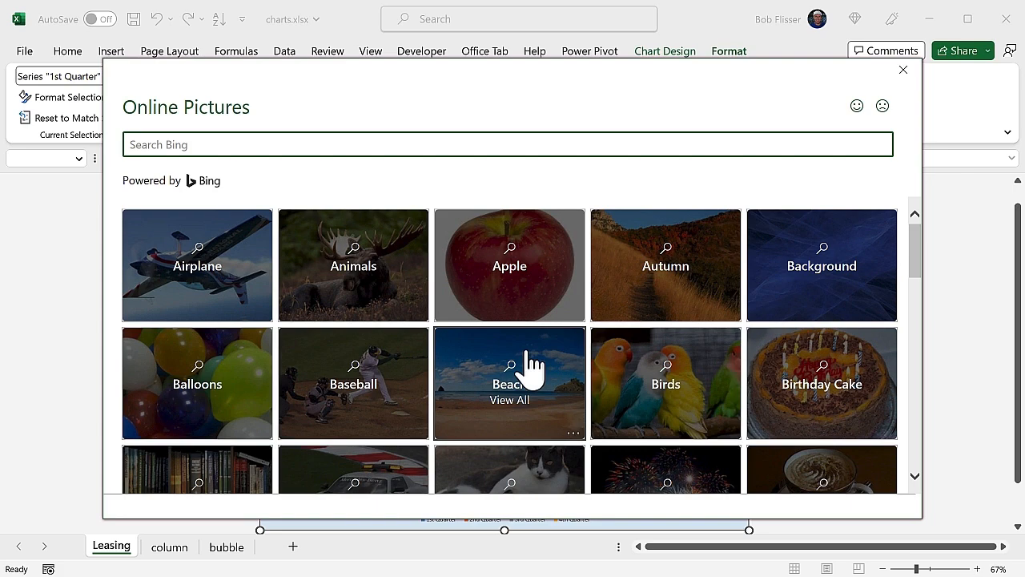
scroll(532, 364, down, 2)
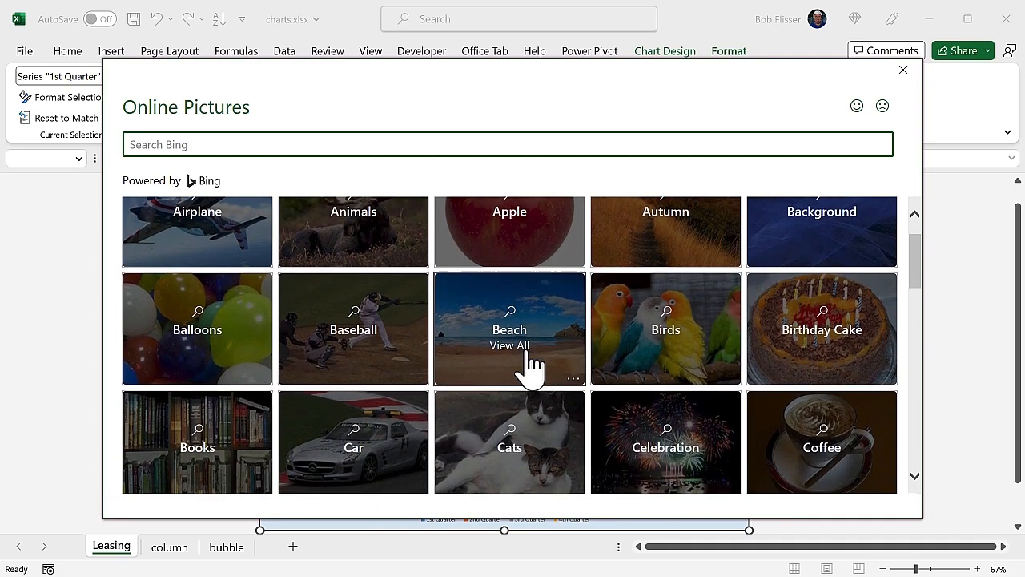
scroll(532, 364, down, 3)
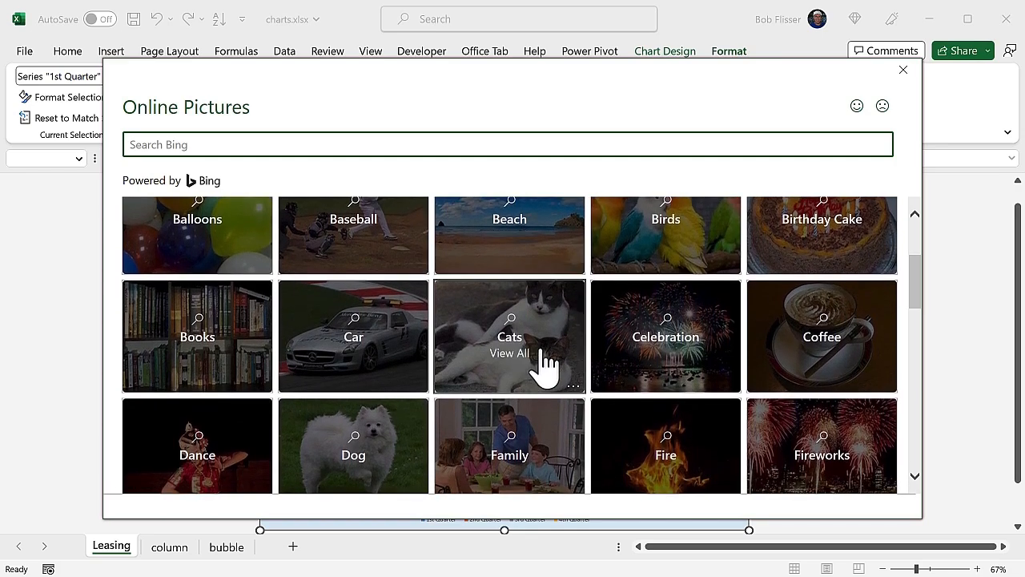
click(485, 358)
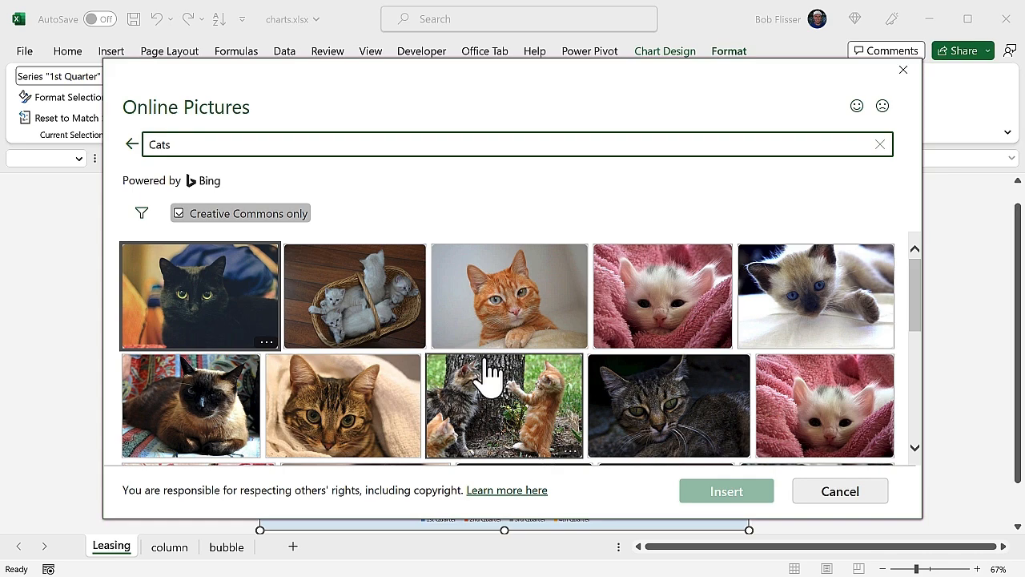
scroll(490, 372, down, 2)
scroll(490, 372, down, 2)
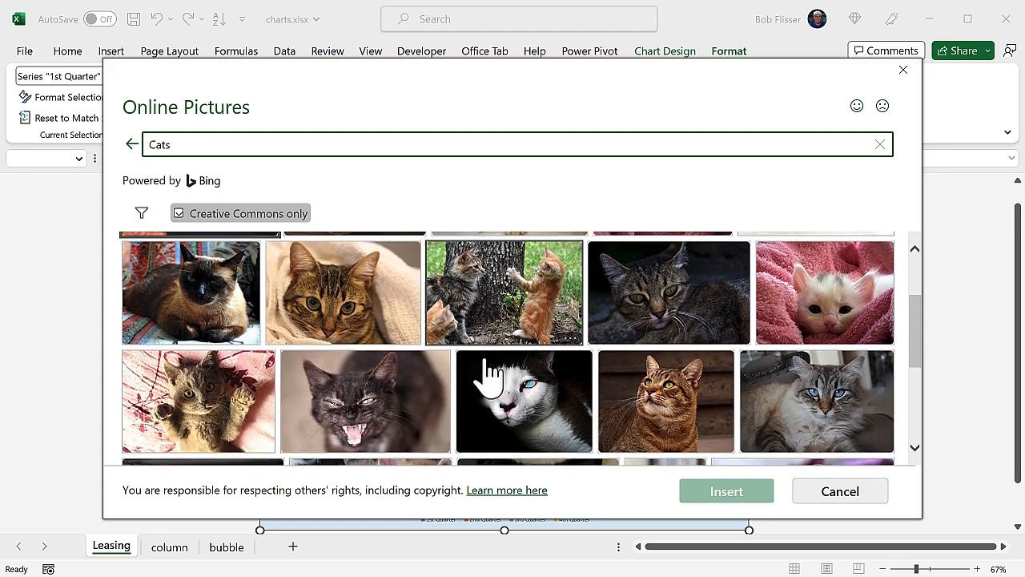
scroll(490, 372, up, 2)
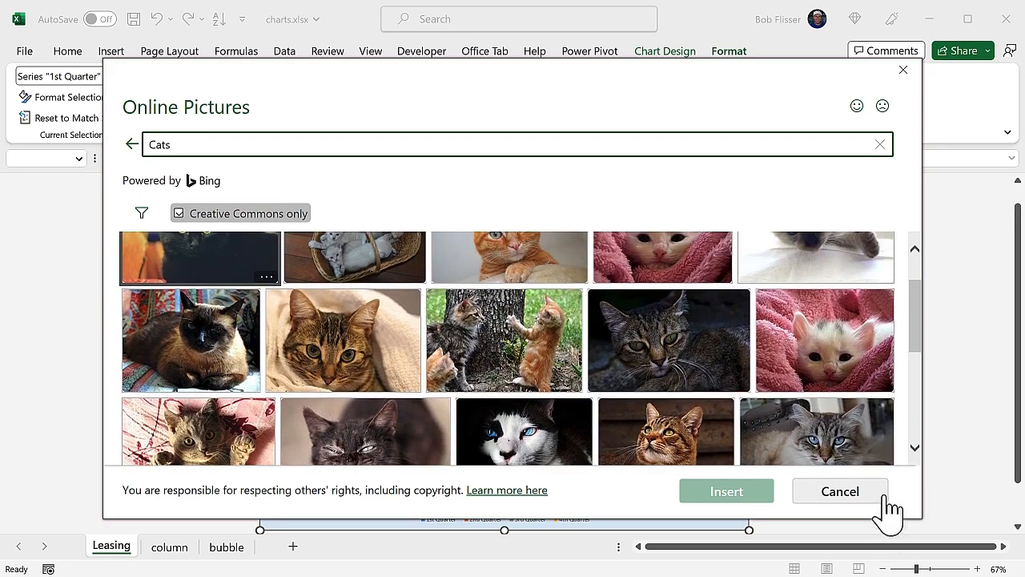
click(842, 488)
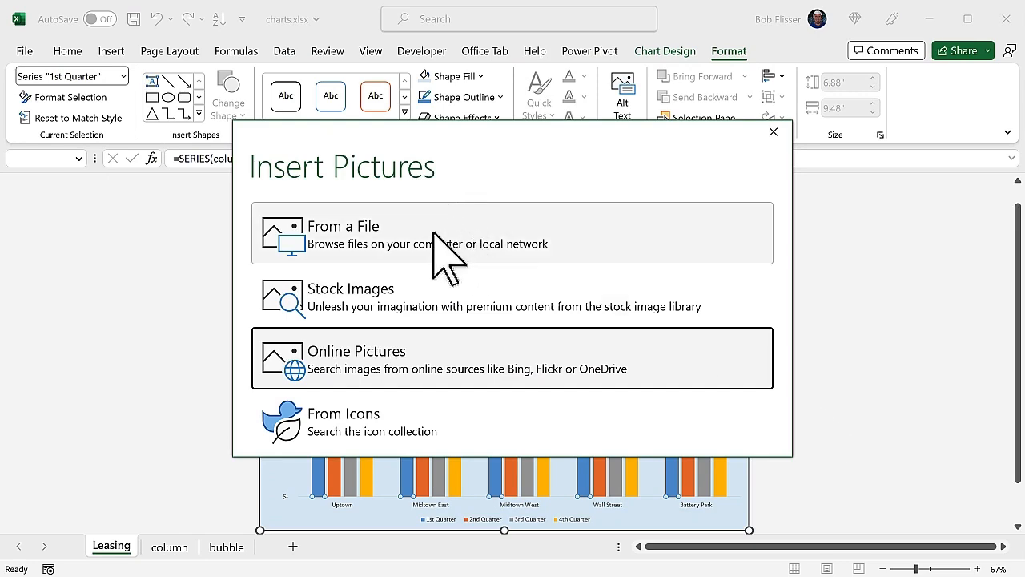
- Try filling the 1st Quarter series with the file skyscraper 1.jpg, then undo the fill
click(464, 234)
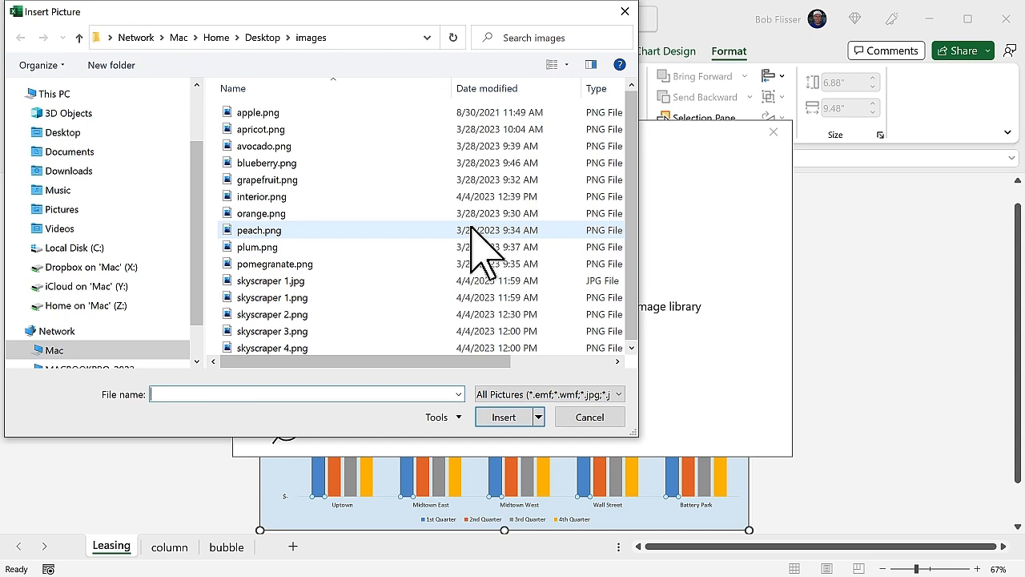
click(269, 280)
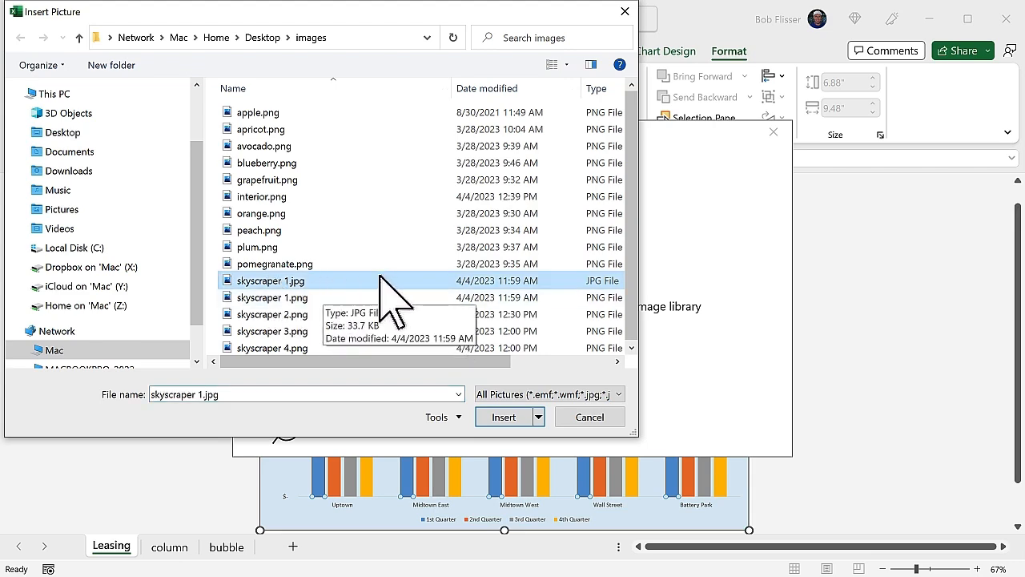
key(Escape)
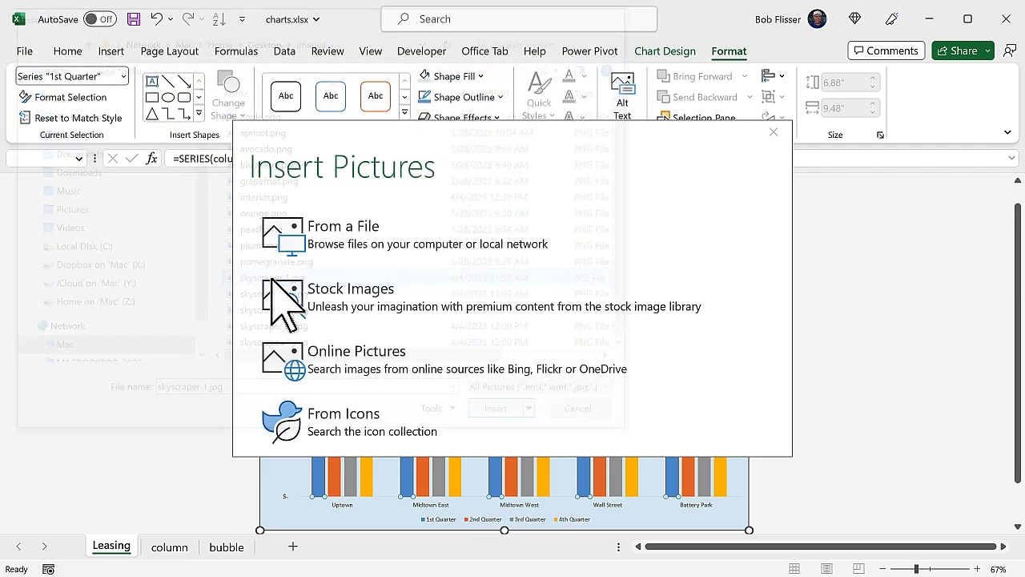
key(Escape)
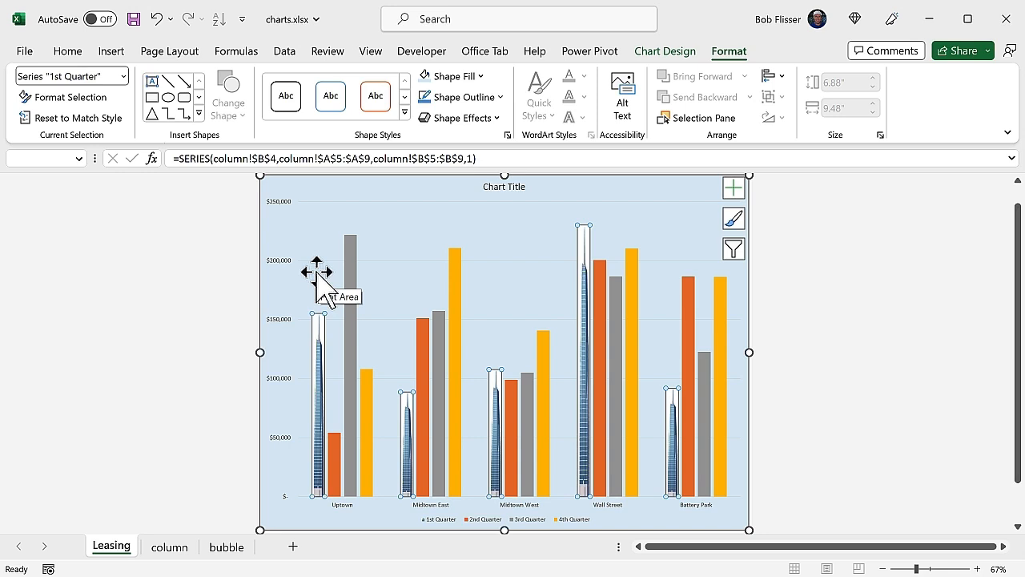
key(ctrl+z)
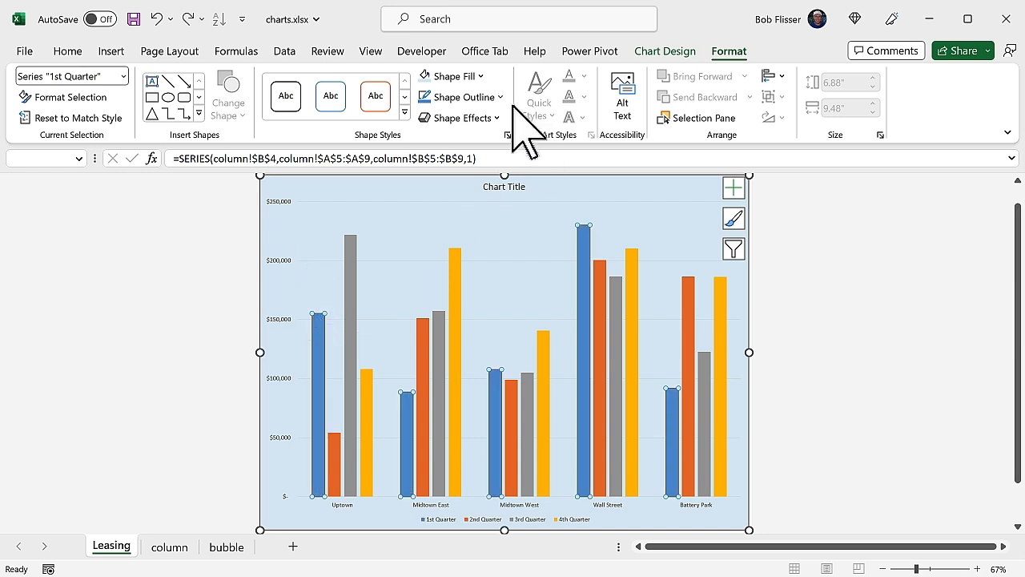
- Fill the 1st Quarter series with the picture file skyscraper 1.png
click(477, 74)
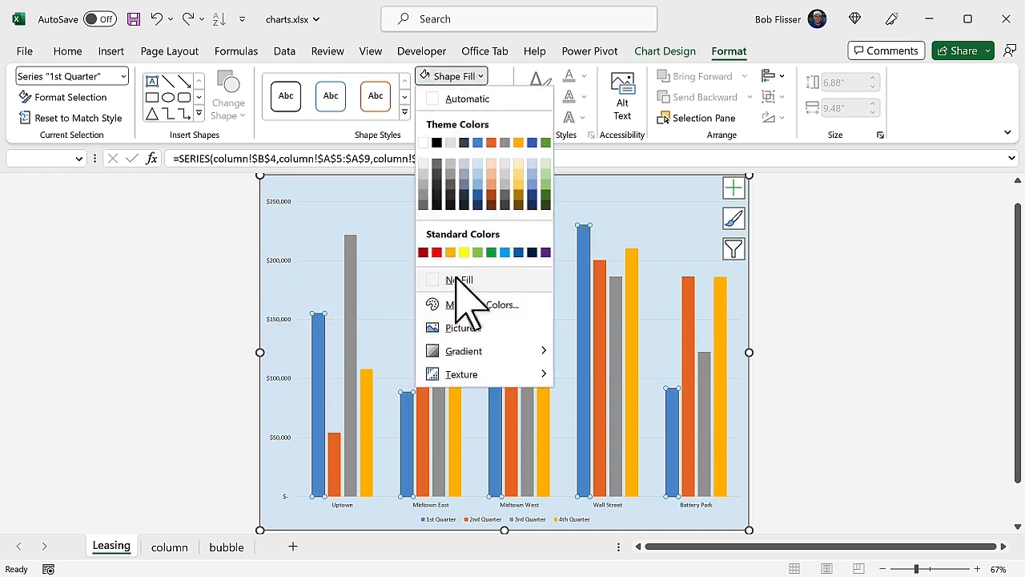
click(475, 329)
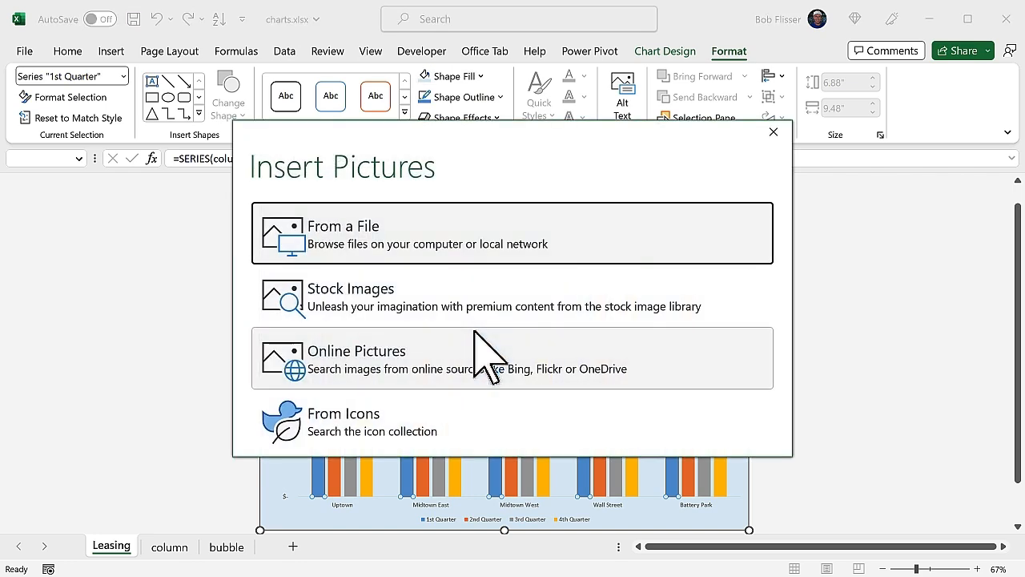
click(475, 252)
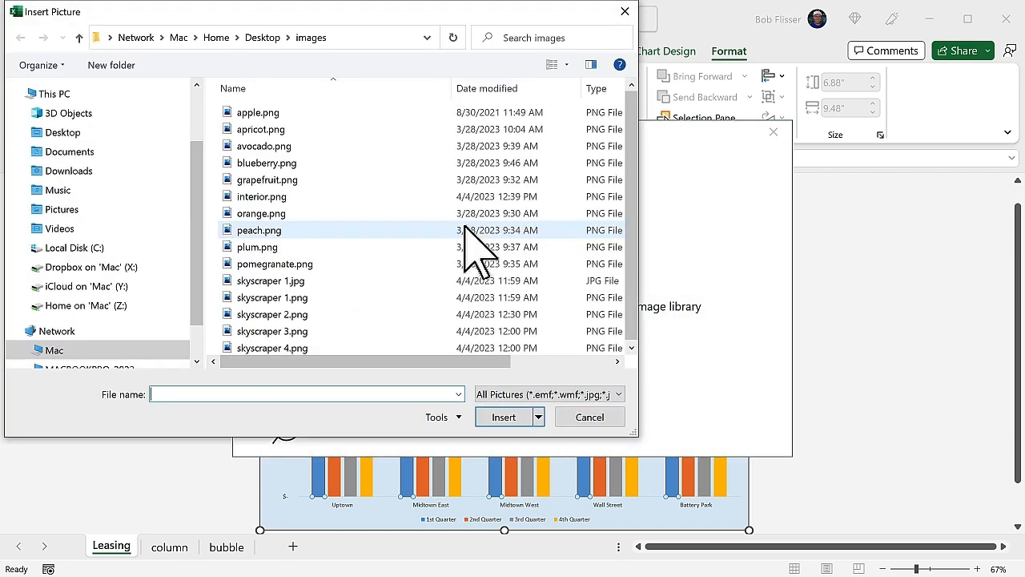
click(238, 301)
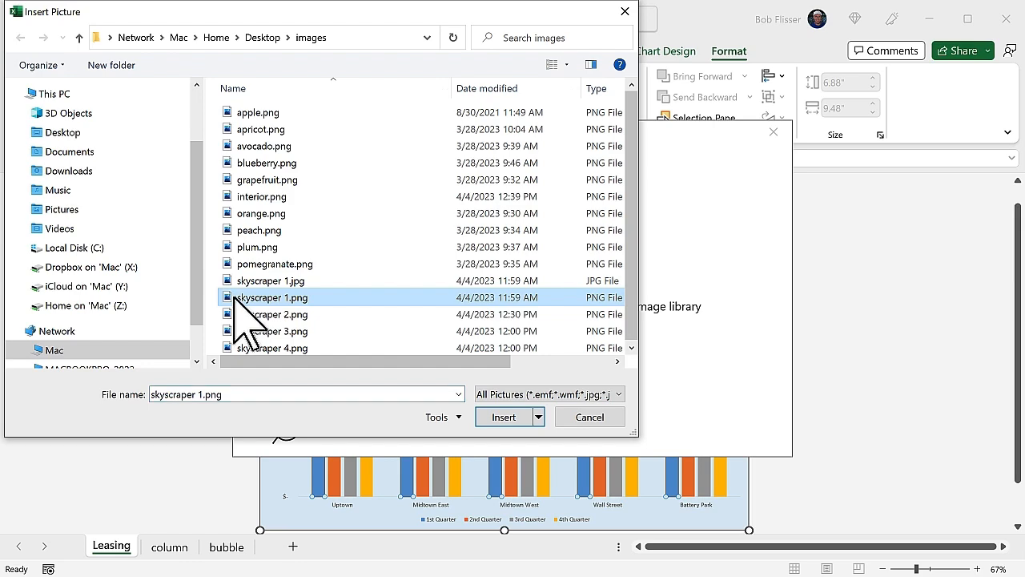
double_click(236, 298)
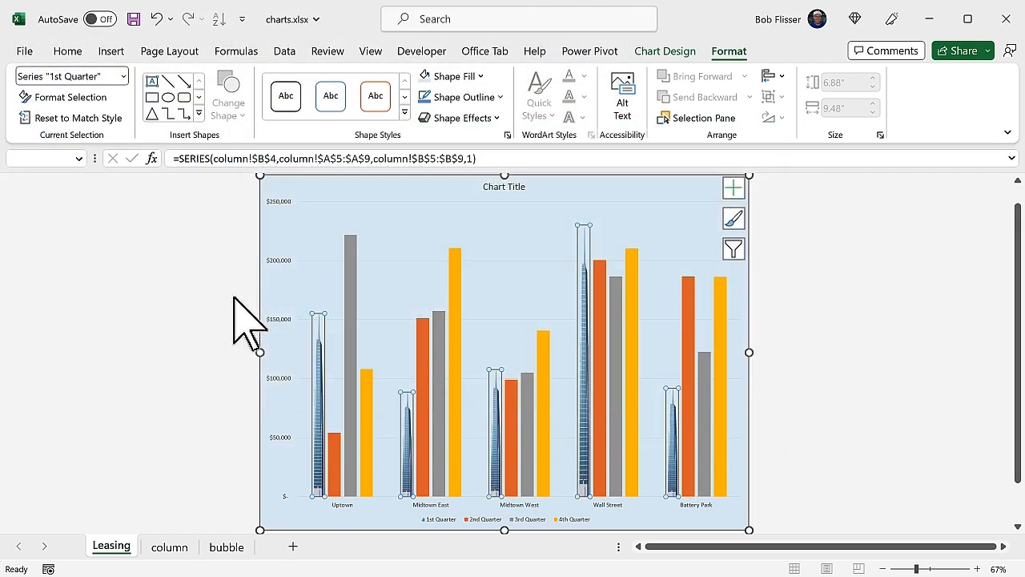
- Fill the 2nd Quarter series with the picture file skyscraper 2.png
click(404, 250)
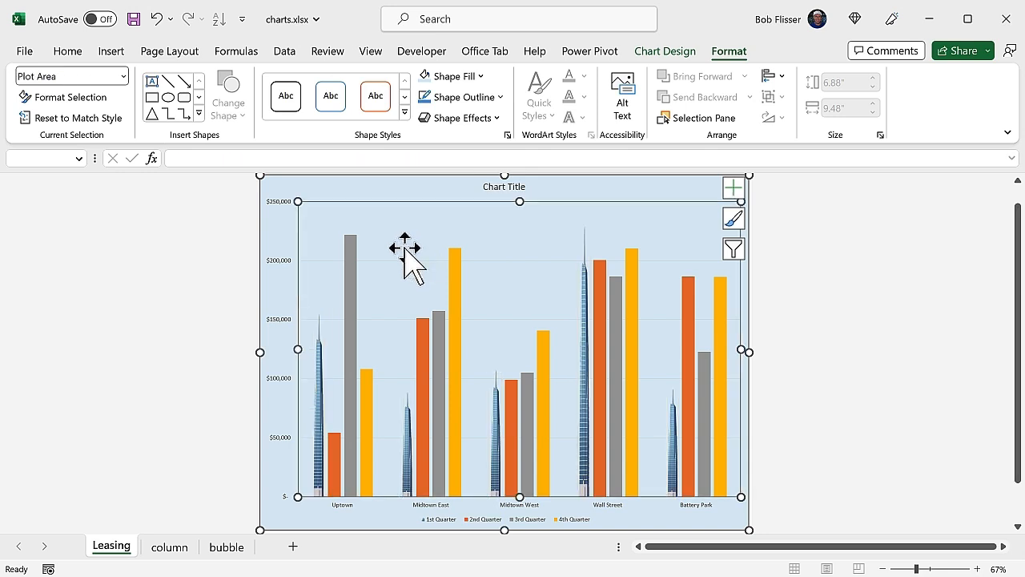
right_click(337, 456)
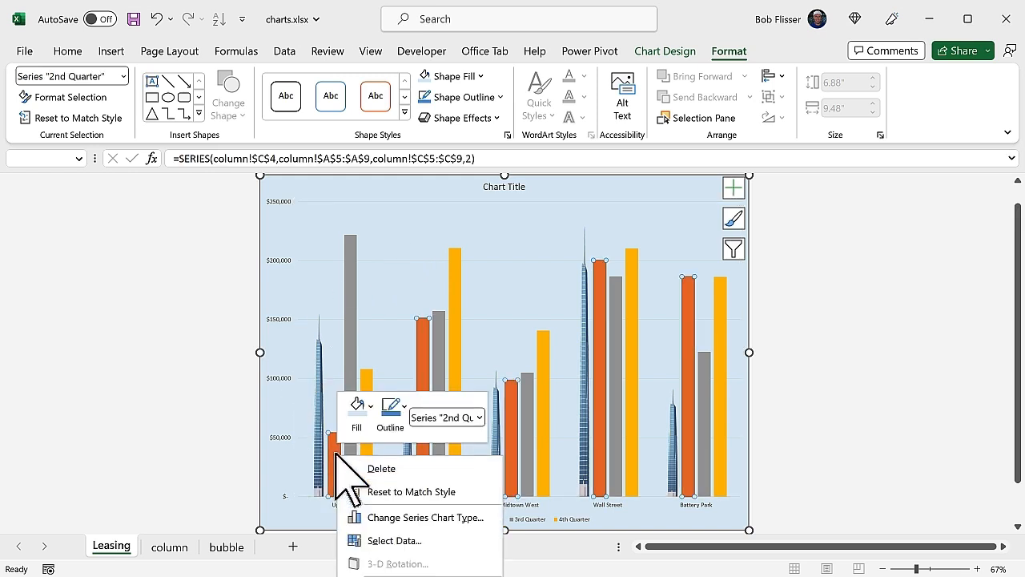
click(369, 402)
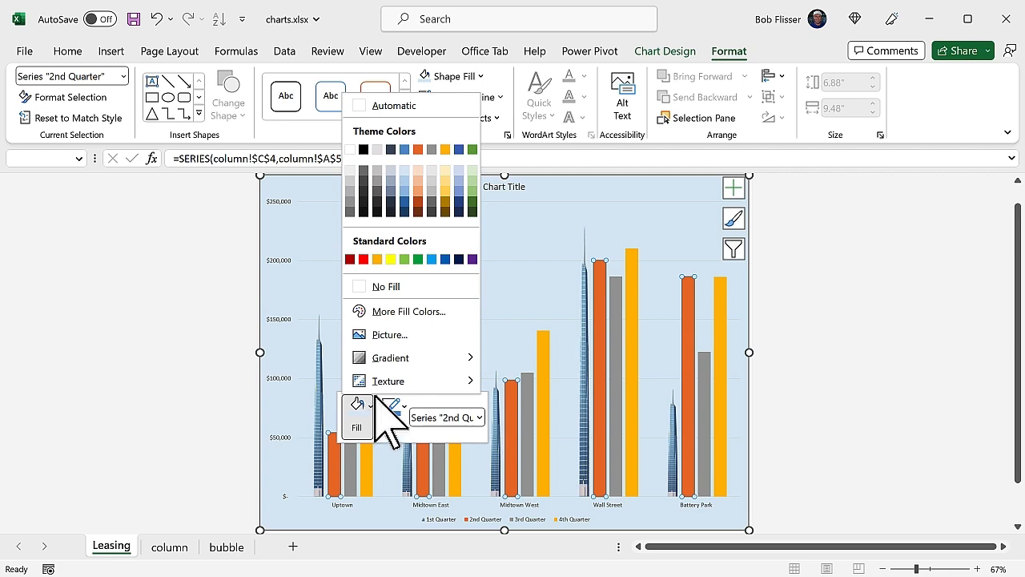
click(416, 334)
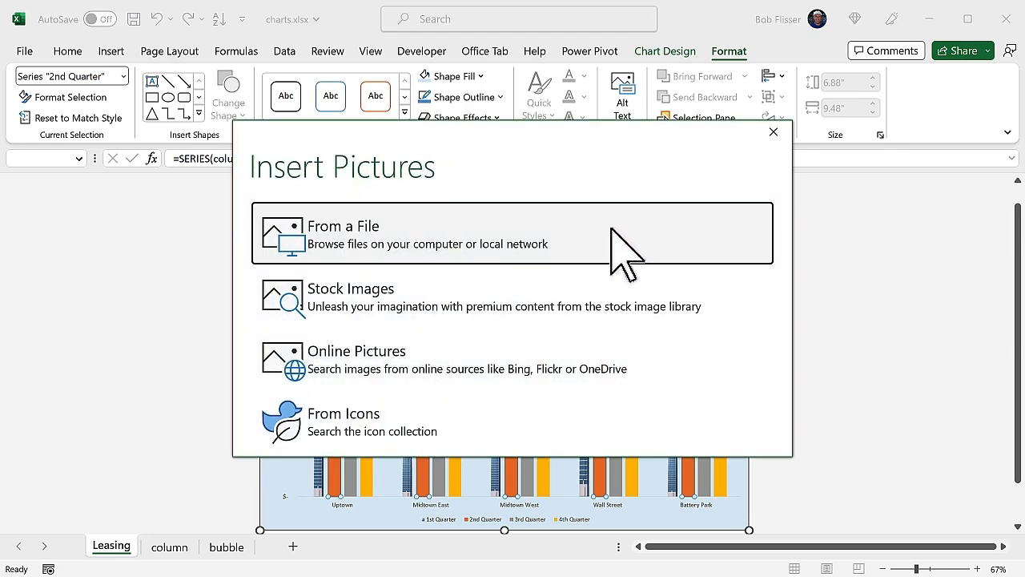
click(613, 228)
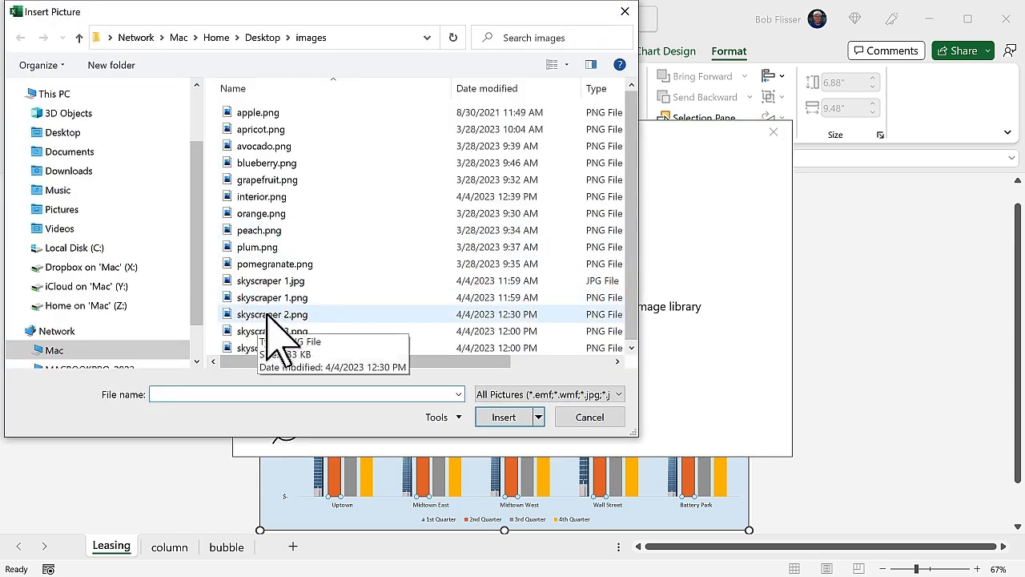
double_click(268, 315)
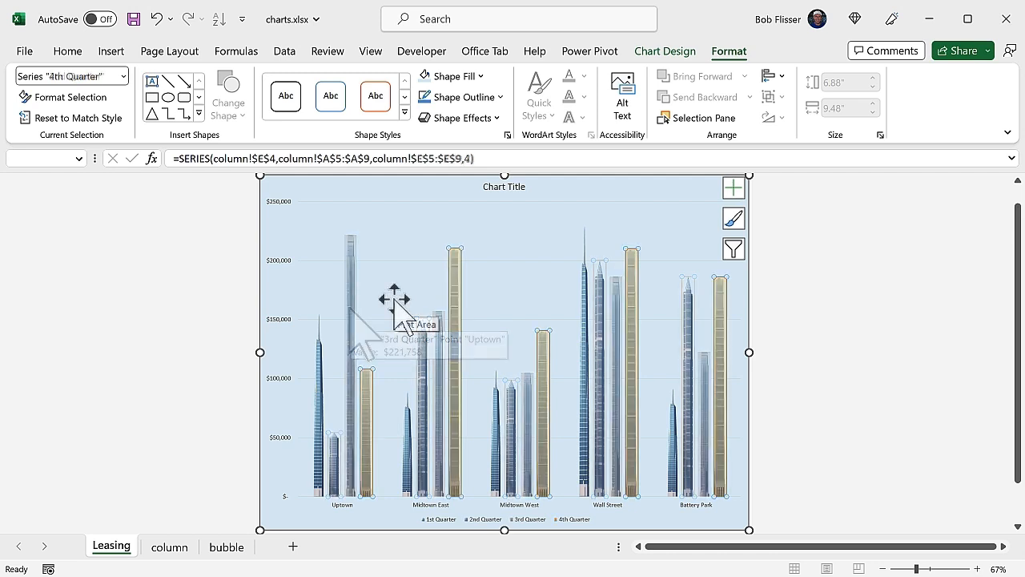
- Retitle the chart as Leasing Revenue
click(394, 298)
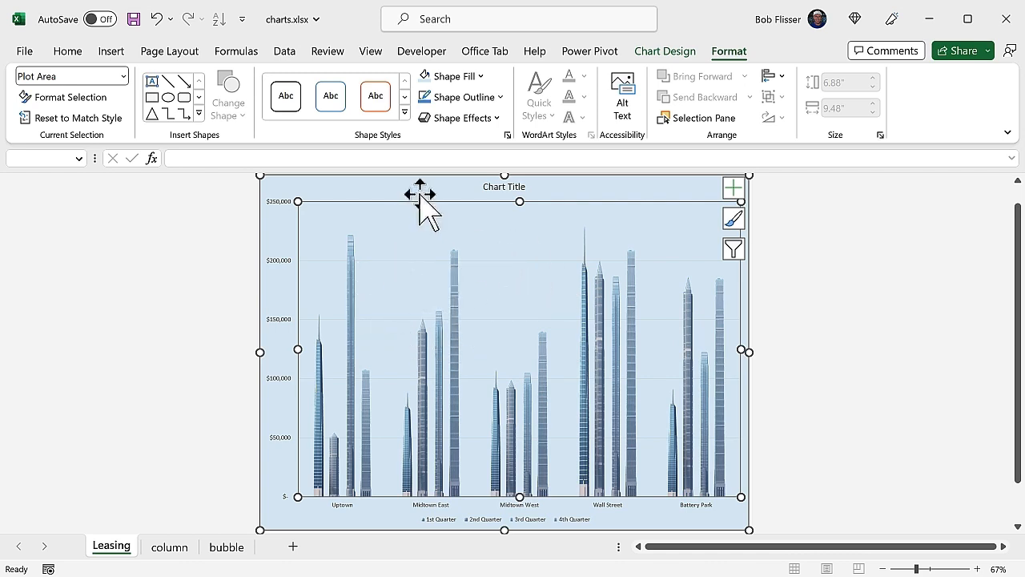
click(397, 192)
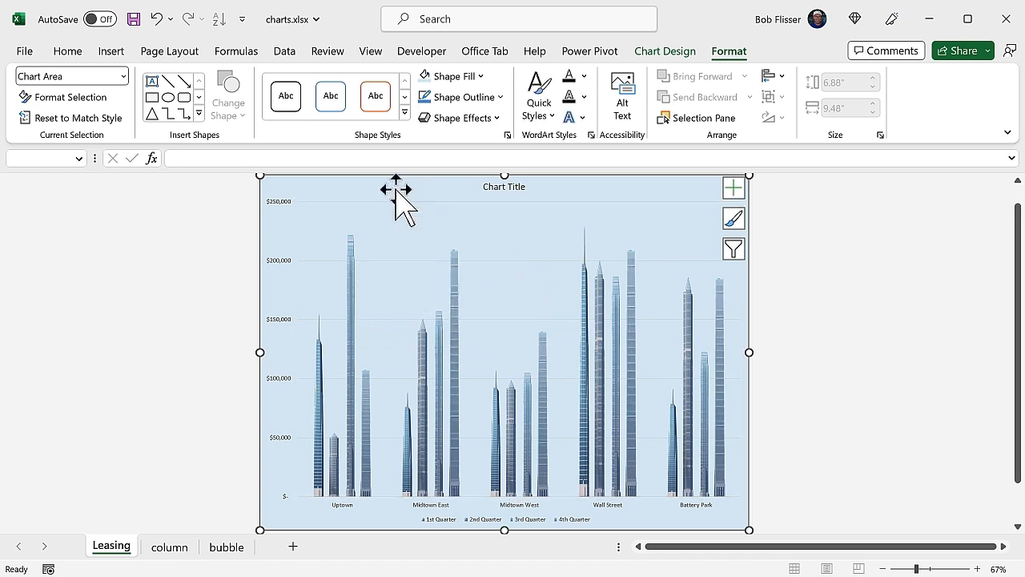
click(497, 188)
double_click(496, 189)
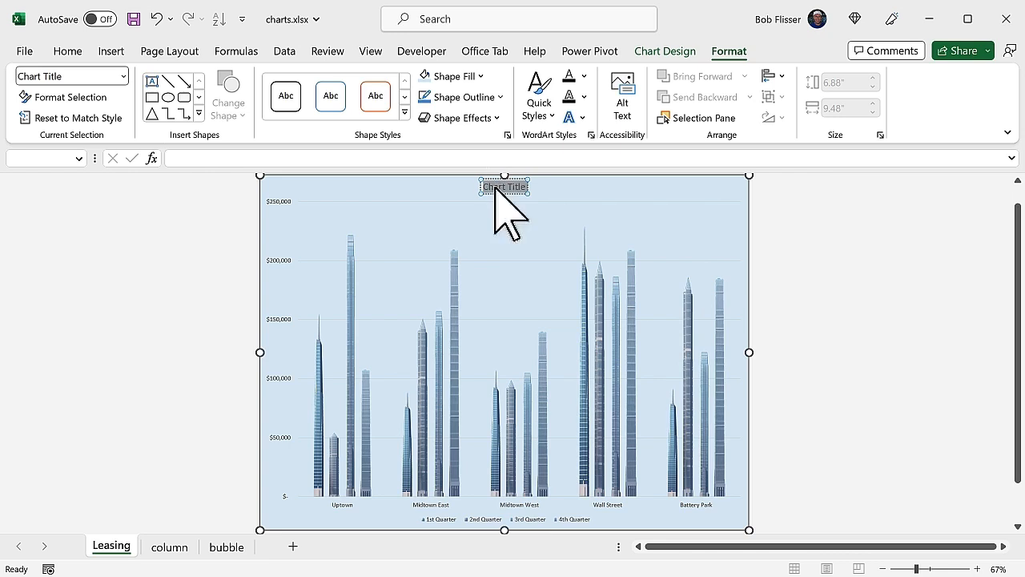
text(Lea)
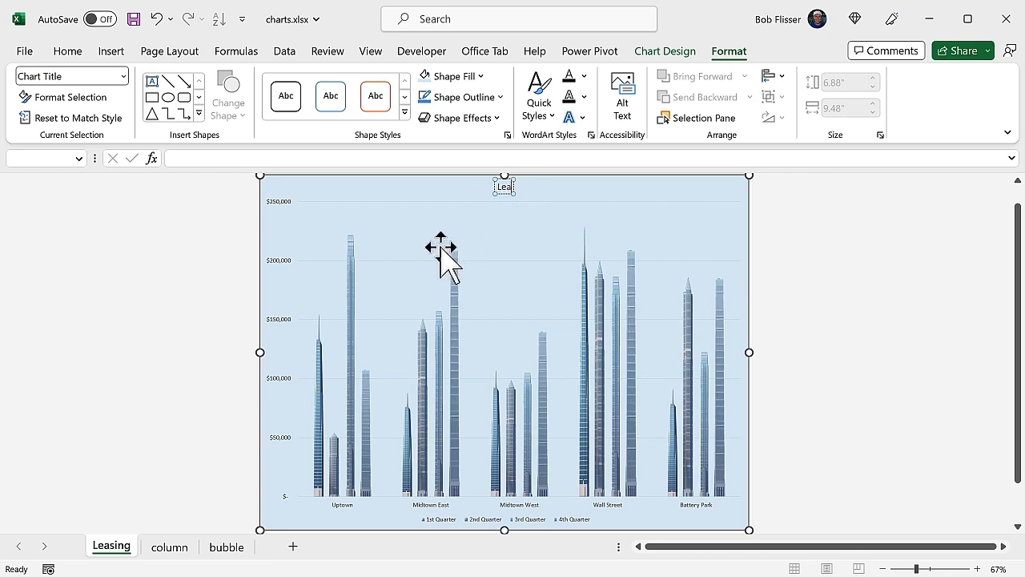
text(sing Revenue)
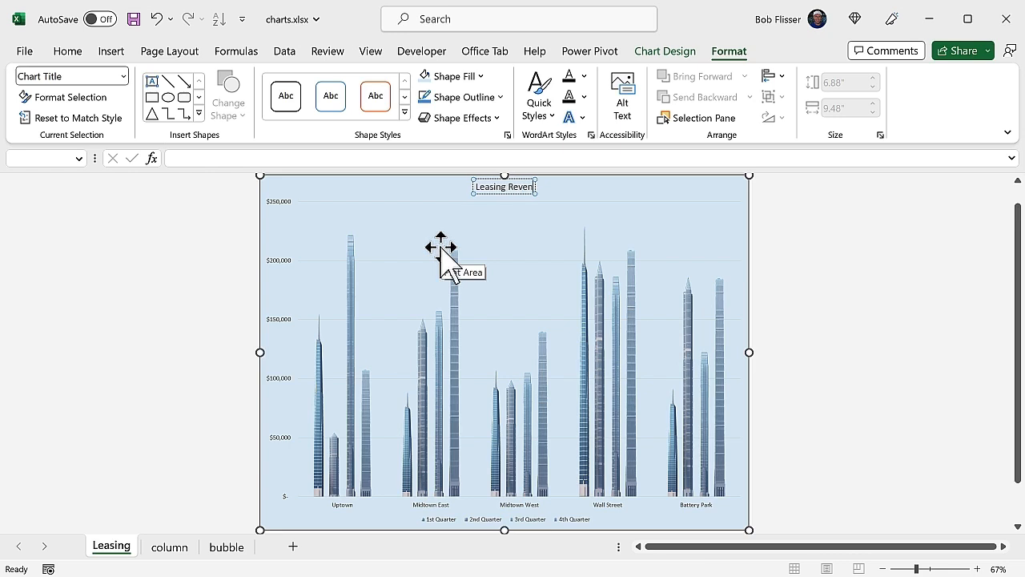
click(420, 192)
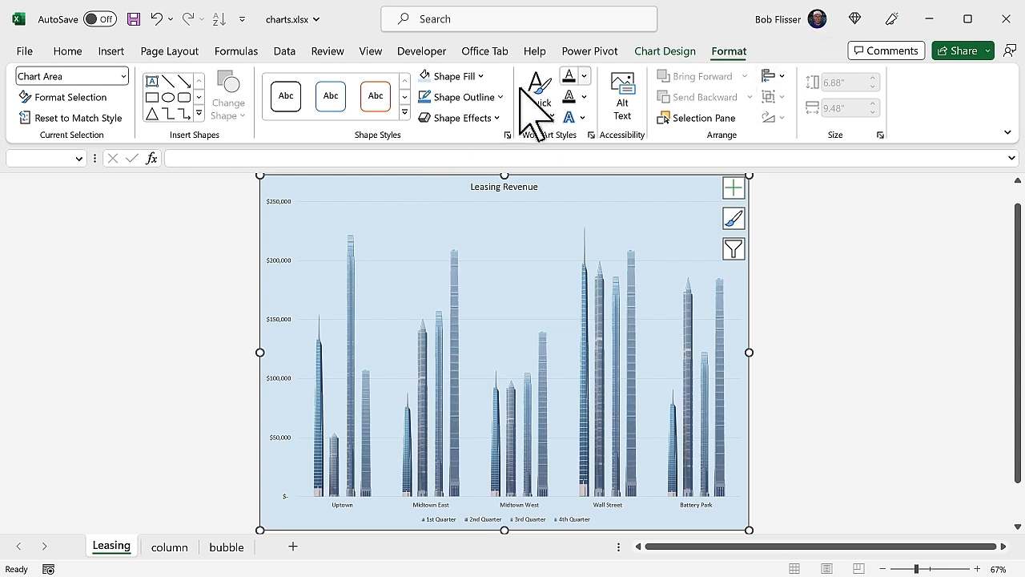
- Fill the chart area with the picture file interior.png as its background
click(479, 77)
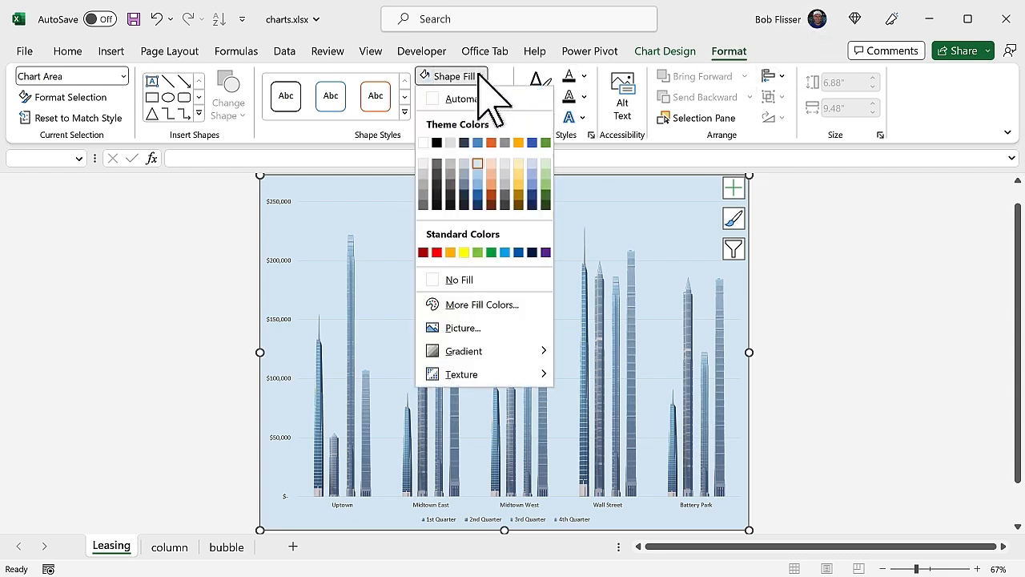
click(476, 328)
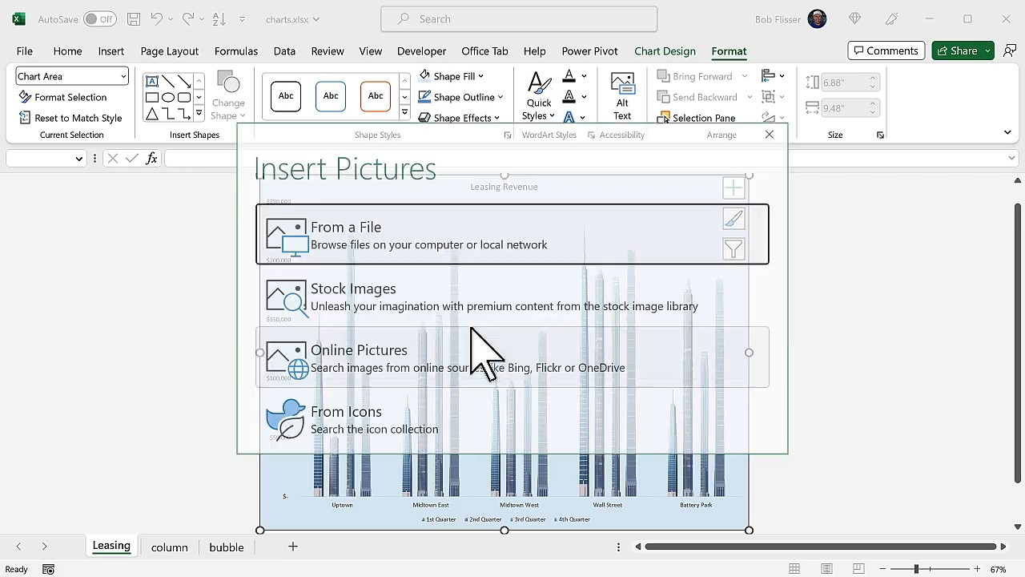
click(566, 230)
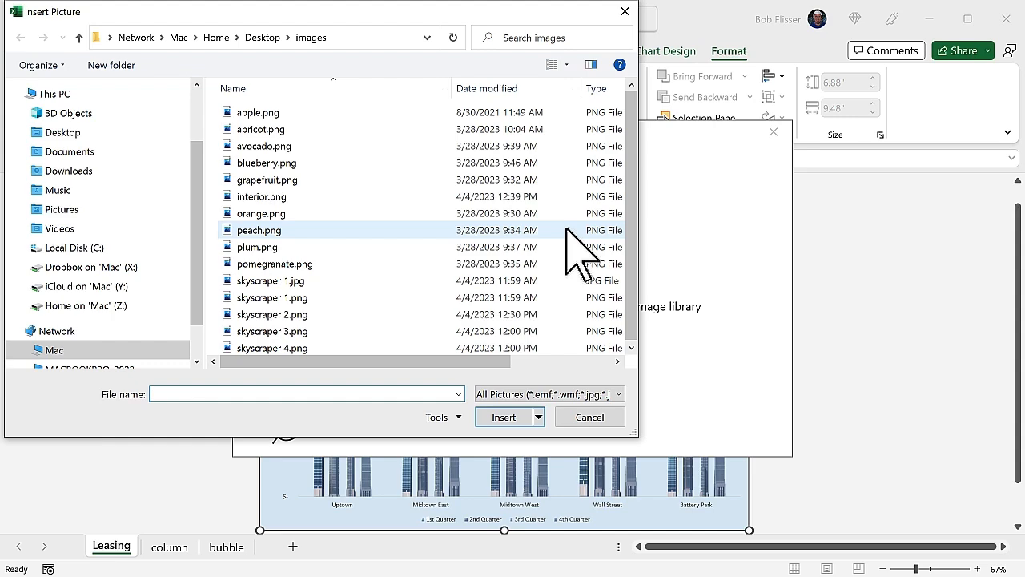
double_click(269, 196)
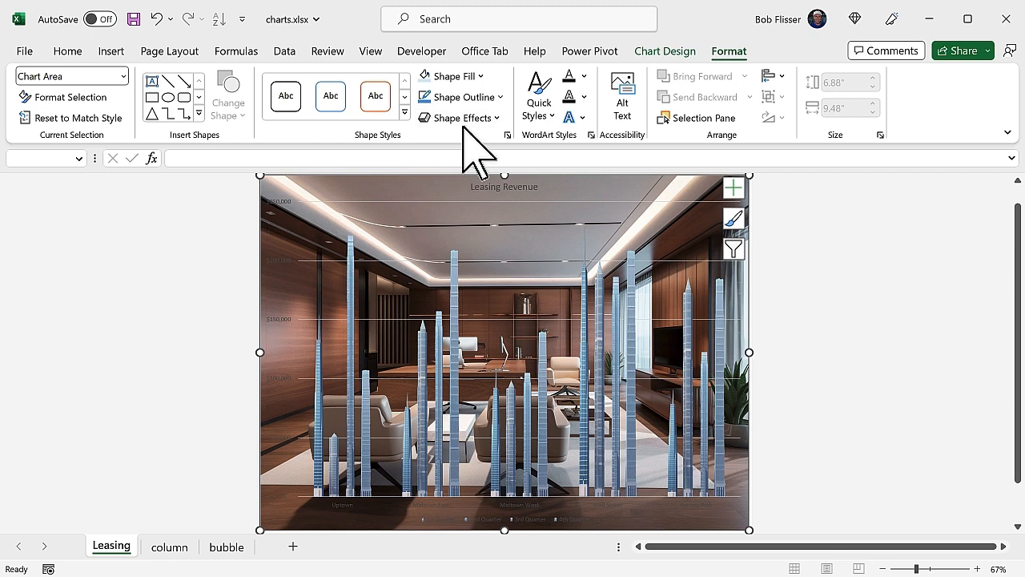
click(436, 210)
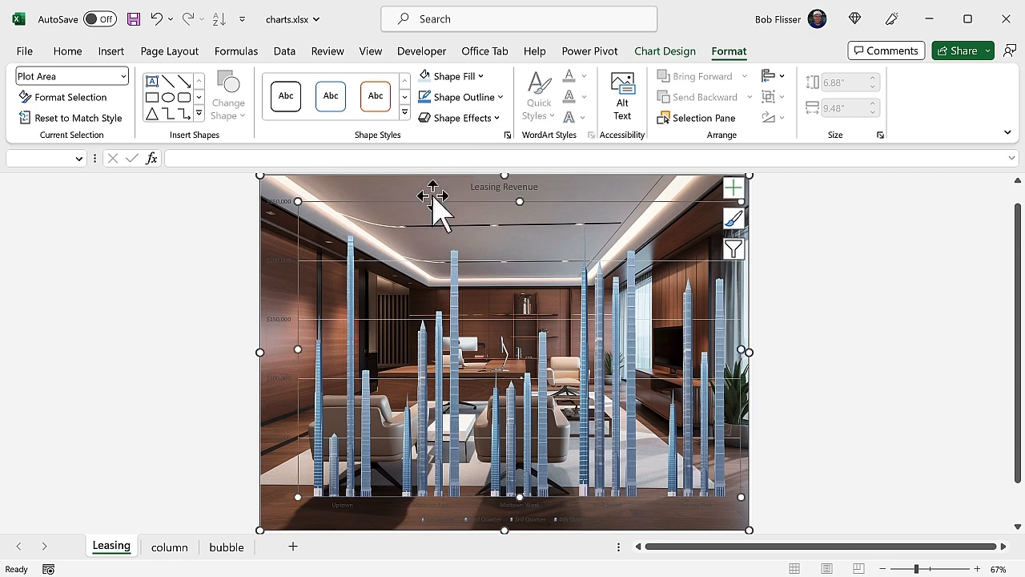
key(Escape)
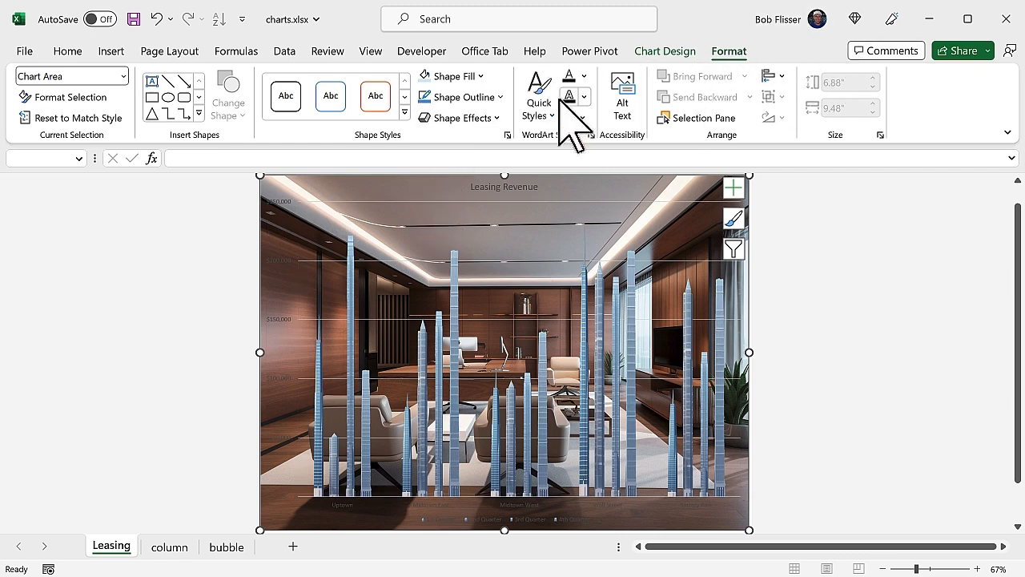
click(506, 135)
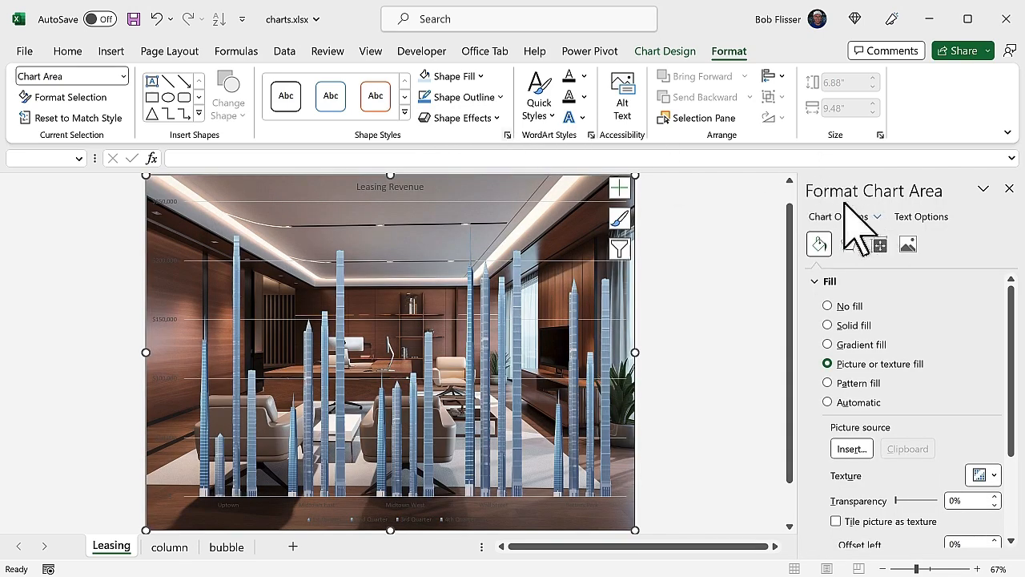
click(1011, 189)
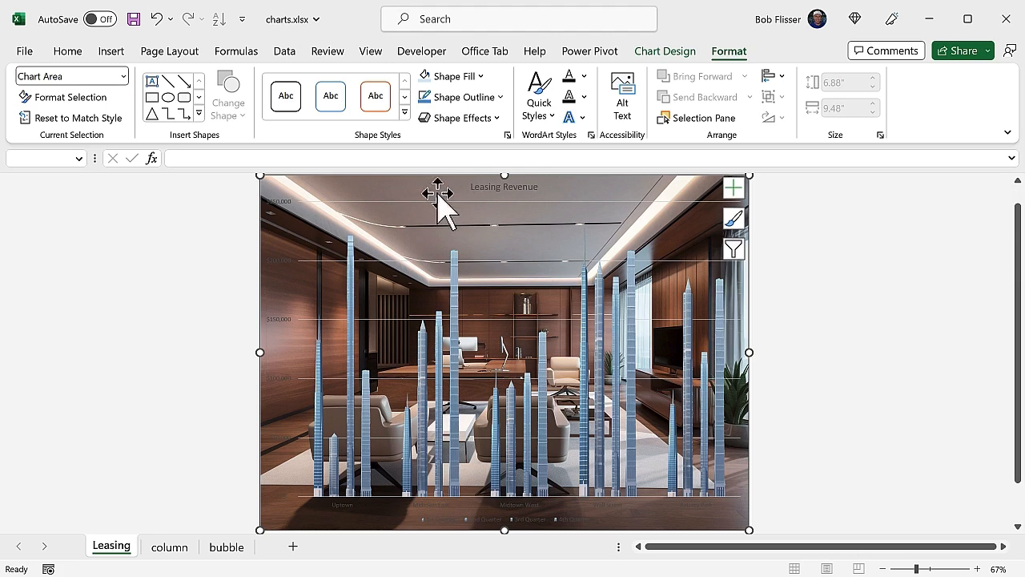
- Set the chart area background picture's transparency to 88%
double_click(392, 194)
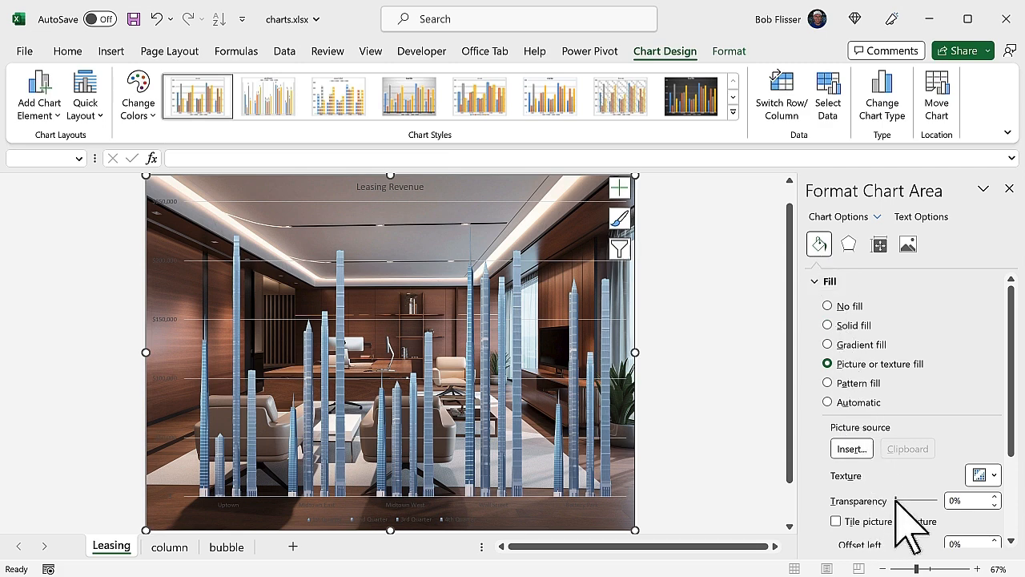
drag(895, 500, 932, 500)
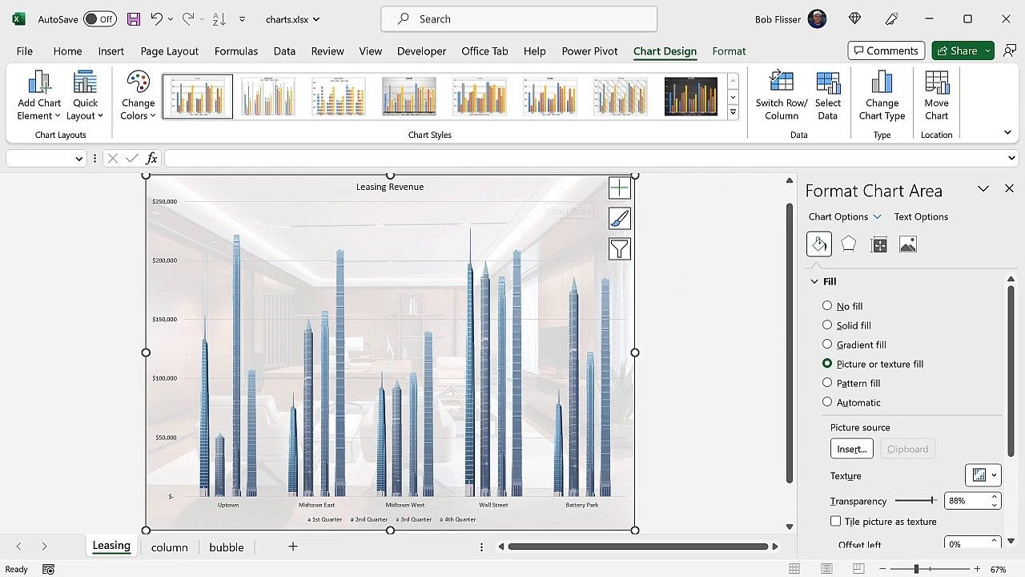
click(1009, 189)
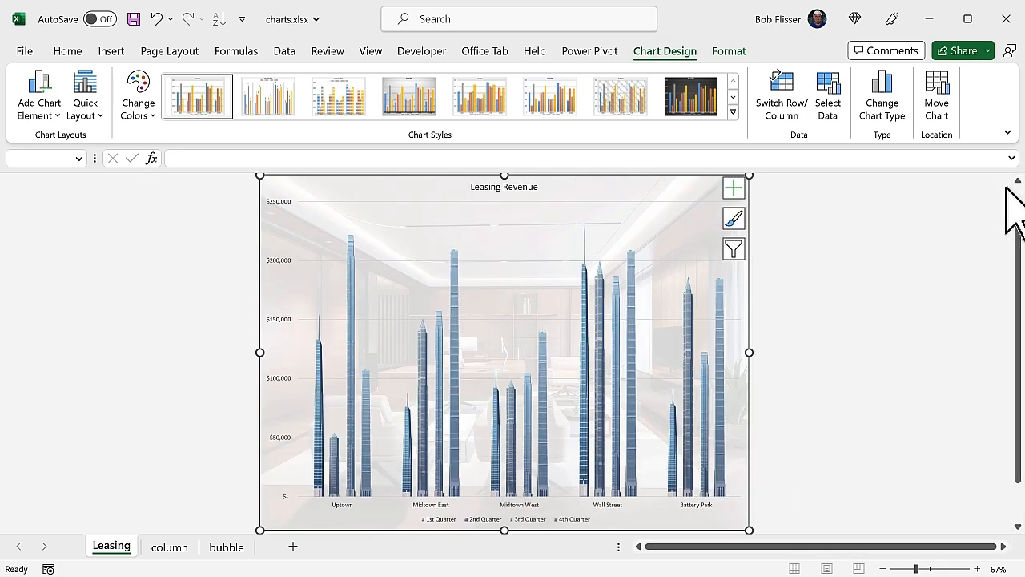
- Turn on data labels for the chart's columns
click(733, 189)
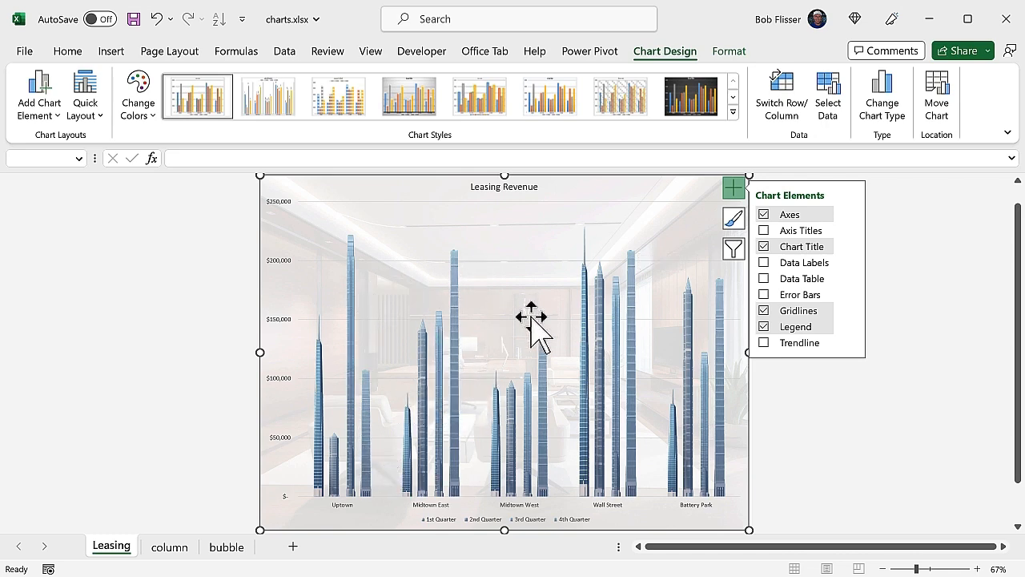
click(764, 263)
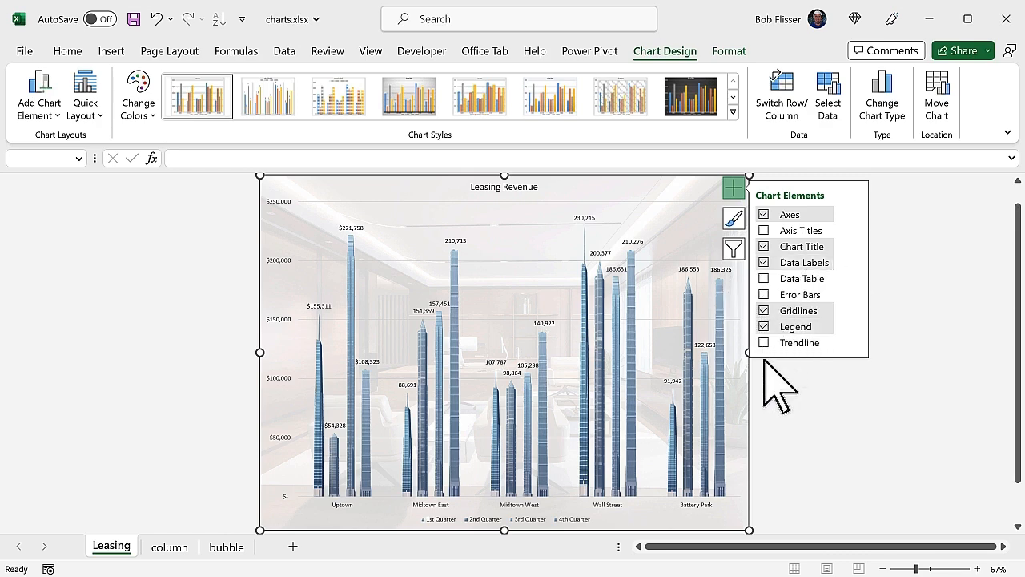
click(739, 406)
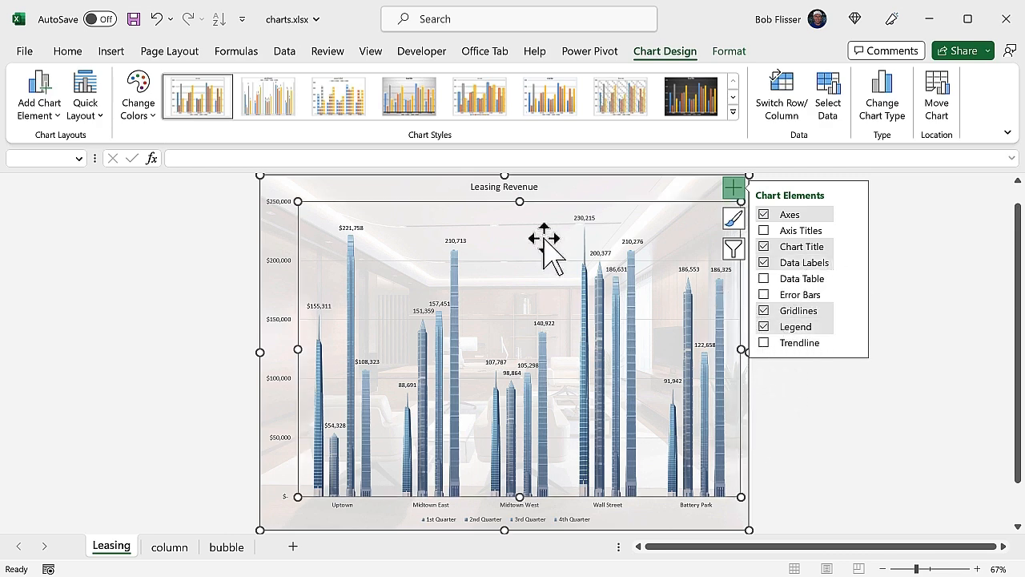
- Set the vertical value axis text color to black
click(430, 185)
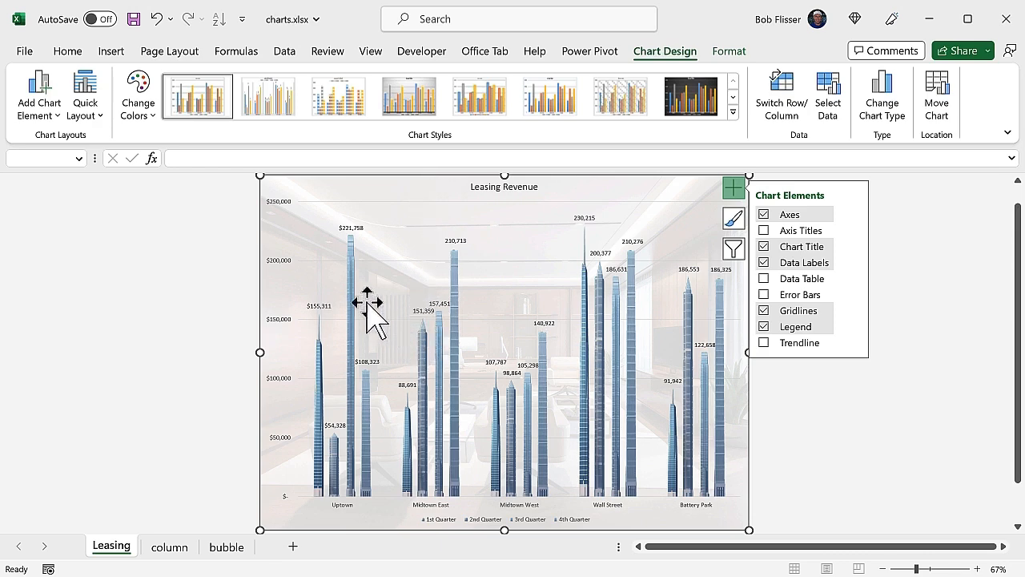
click(282, 261)
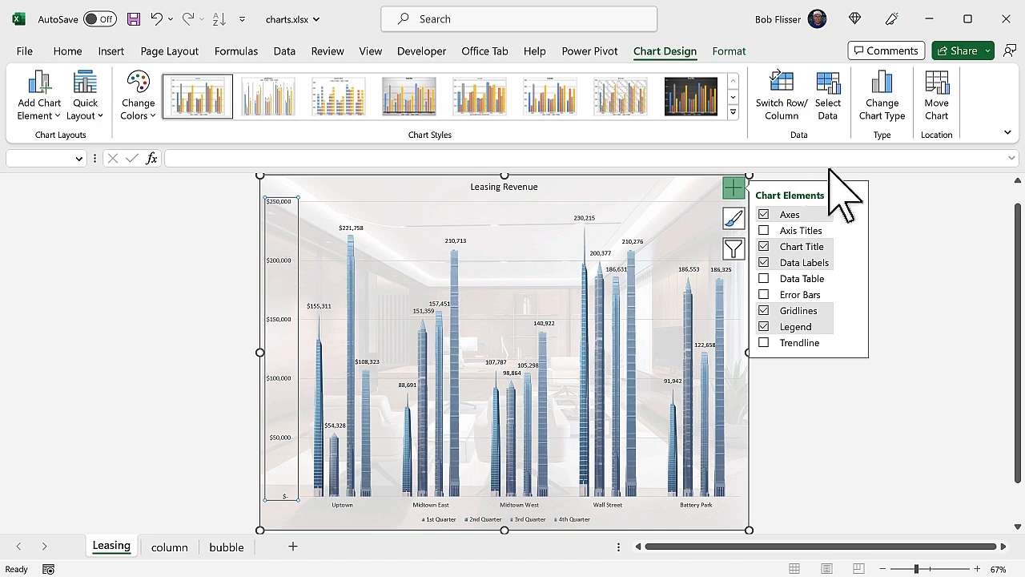
click(733, 190)
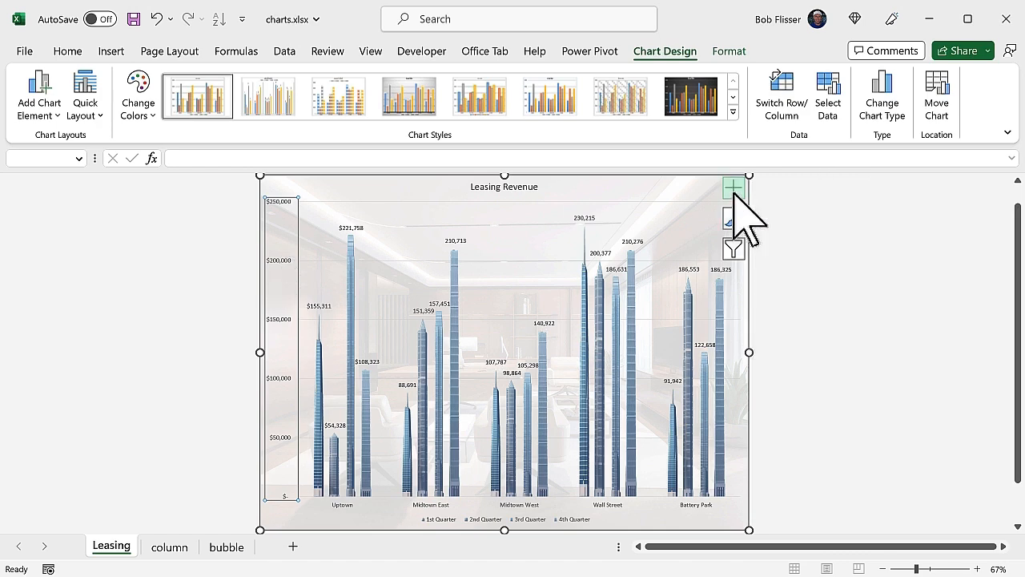
double_click(280, 260)
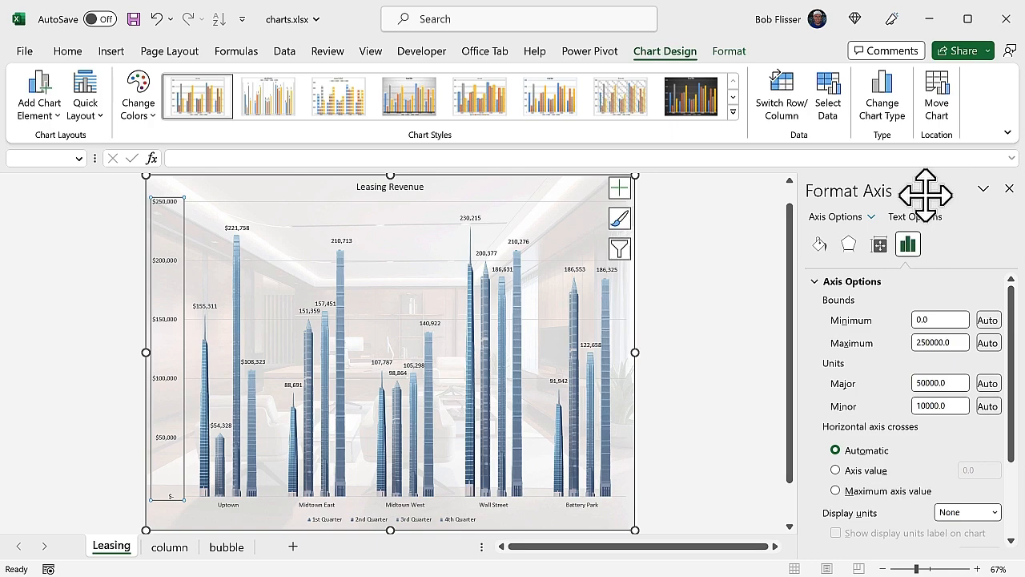
click(822, 243)
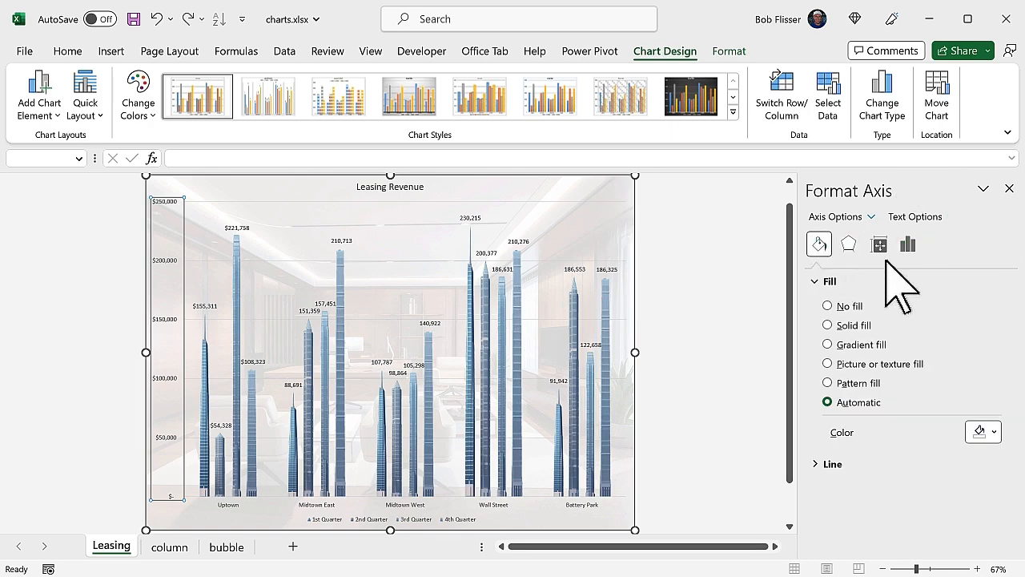
click(926, 217)
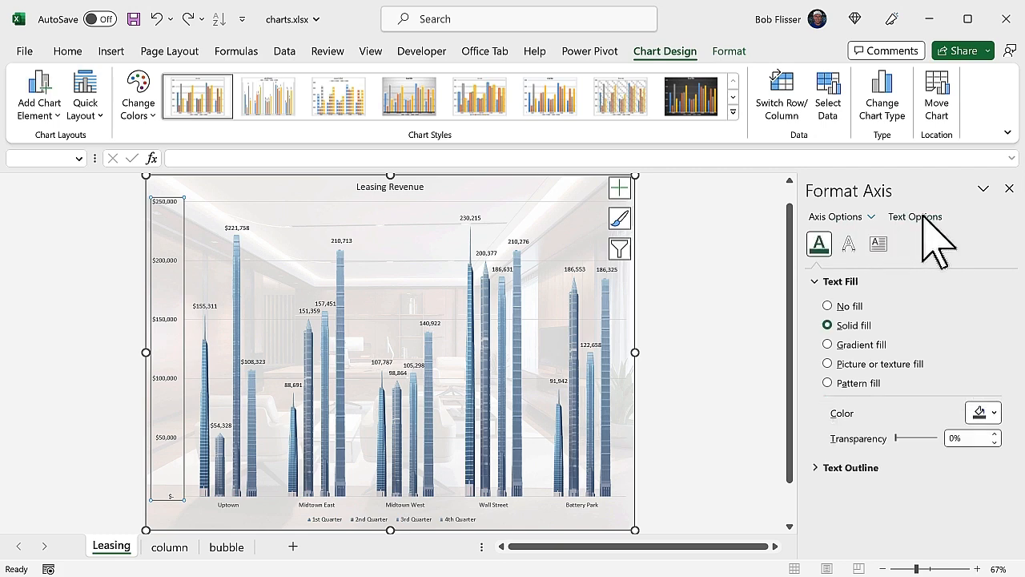
click(988, 413)
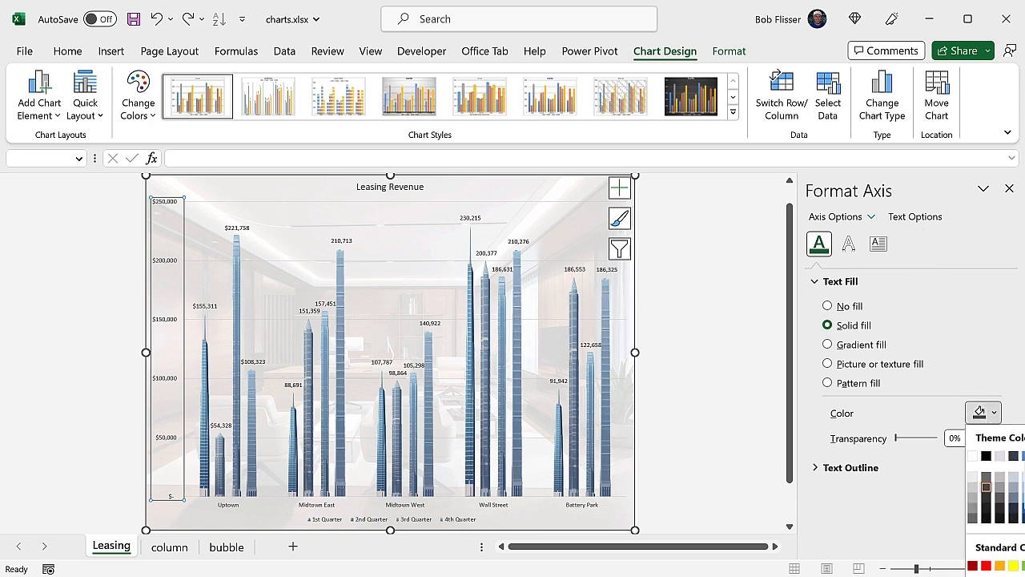
click(988, 454)
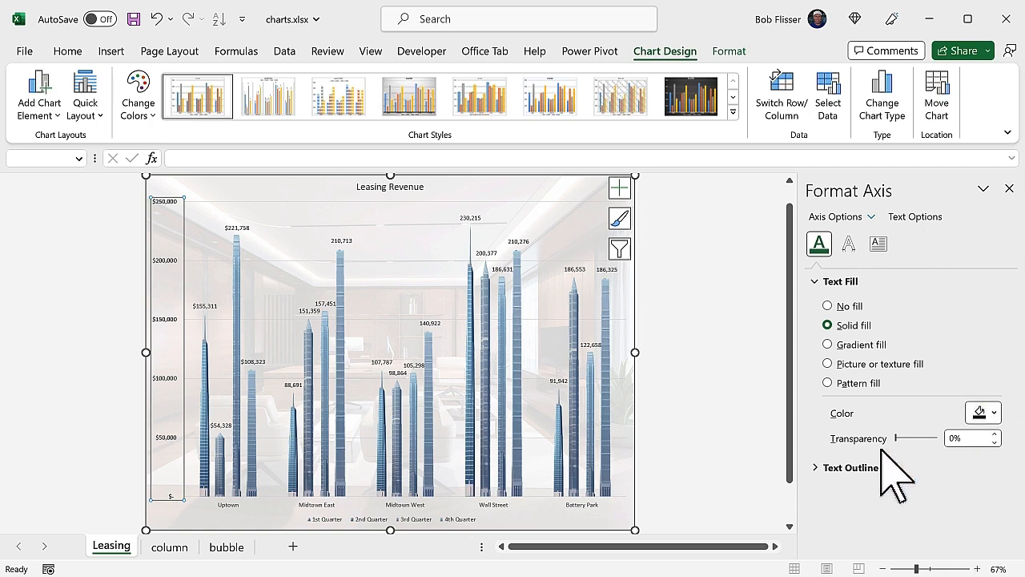
- Set the horizontal category axis text color to black
click(502, 504)
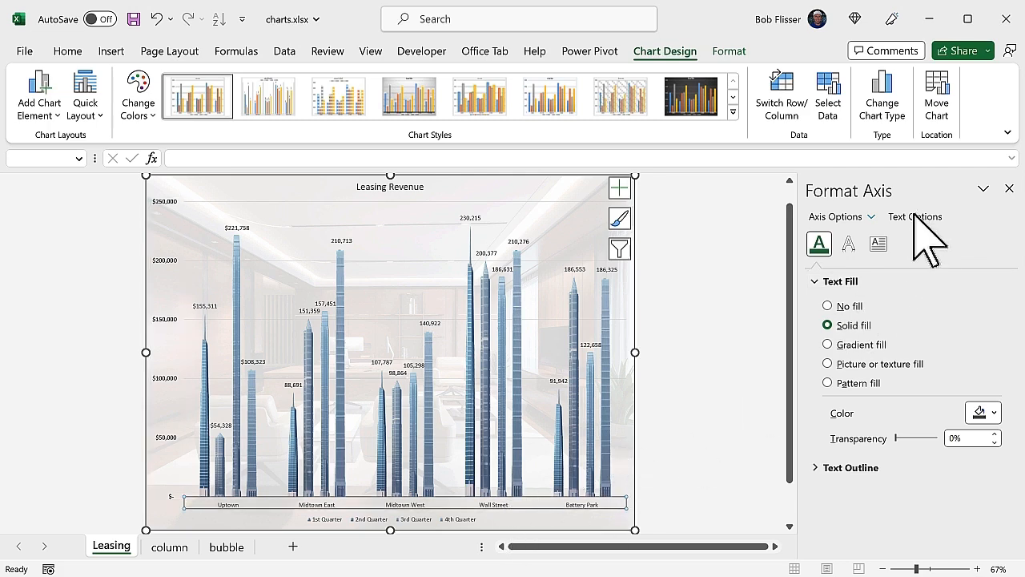
click(986, 417)
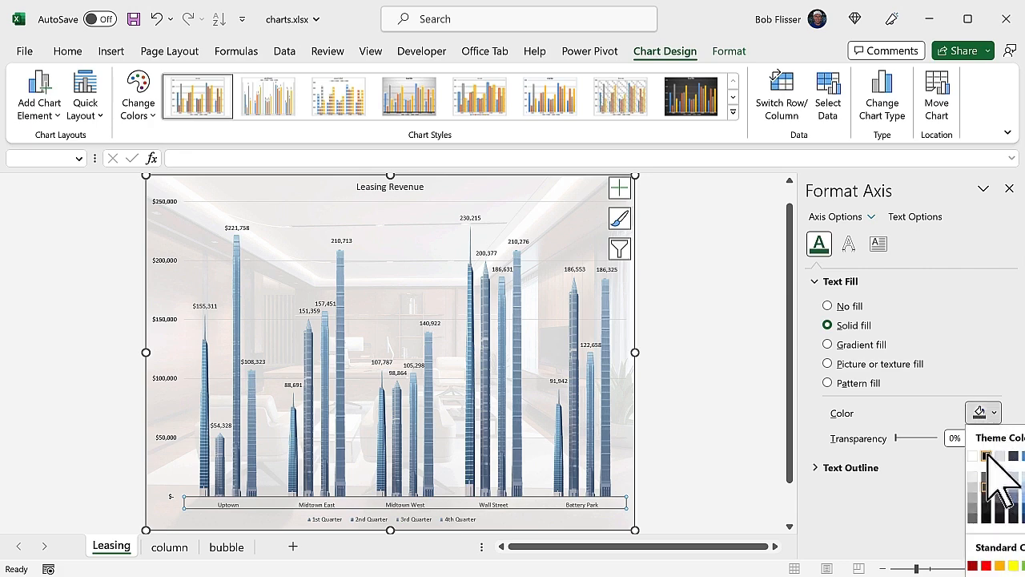
click(986, 454)
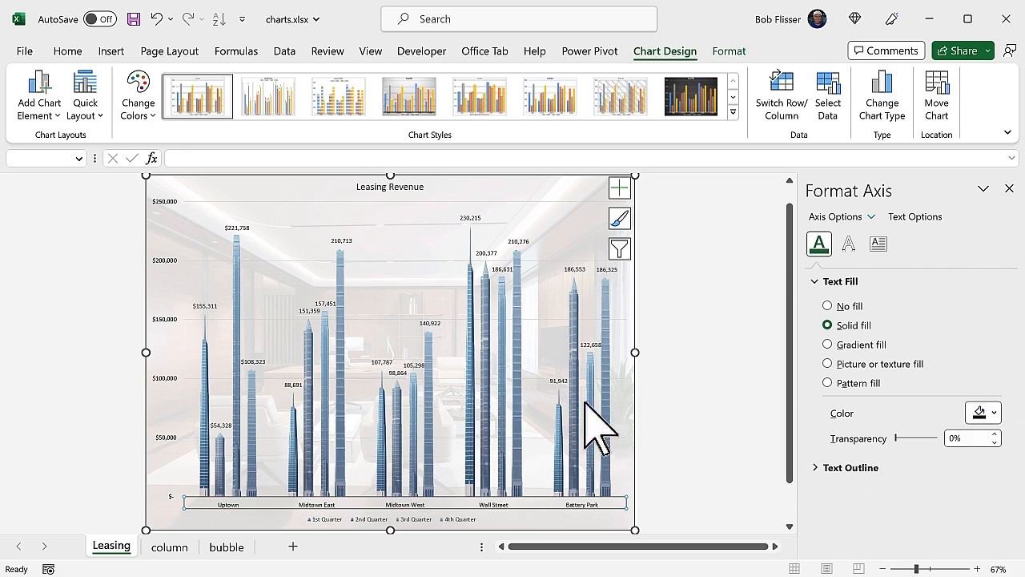
- Set the text color of the selected series' data labels to black
click(604, 270)
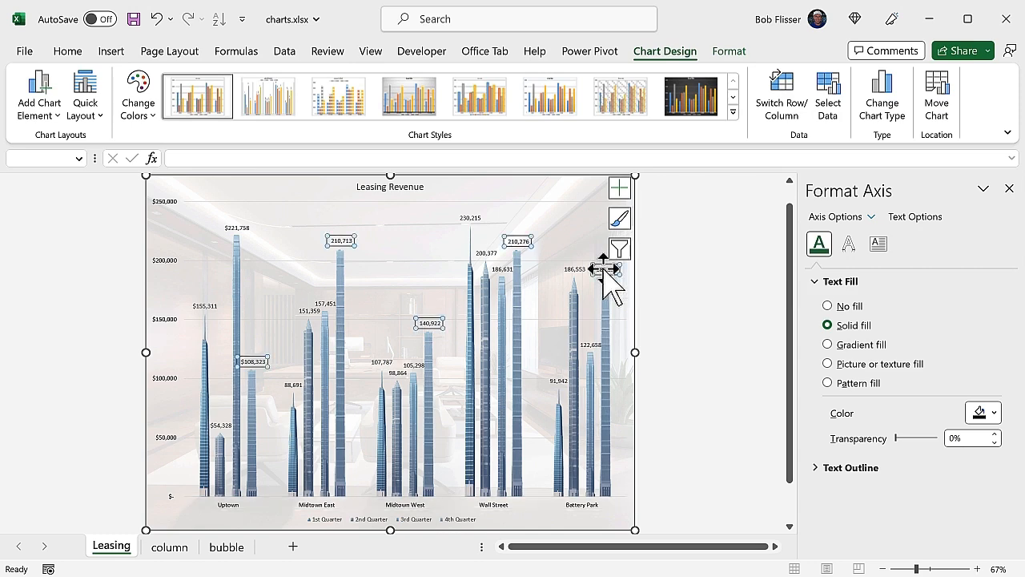
click(984, 413)
click(987, 455)
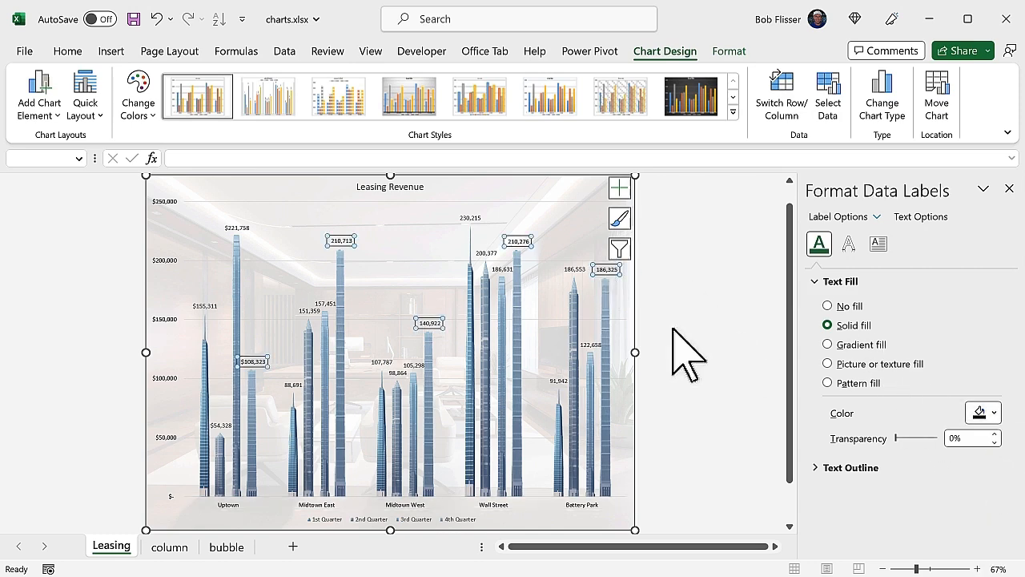
click(623, 412)
click(687, 436)
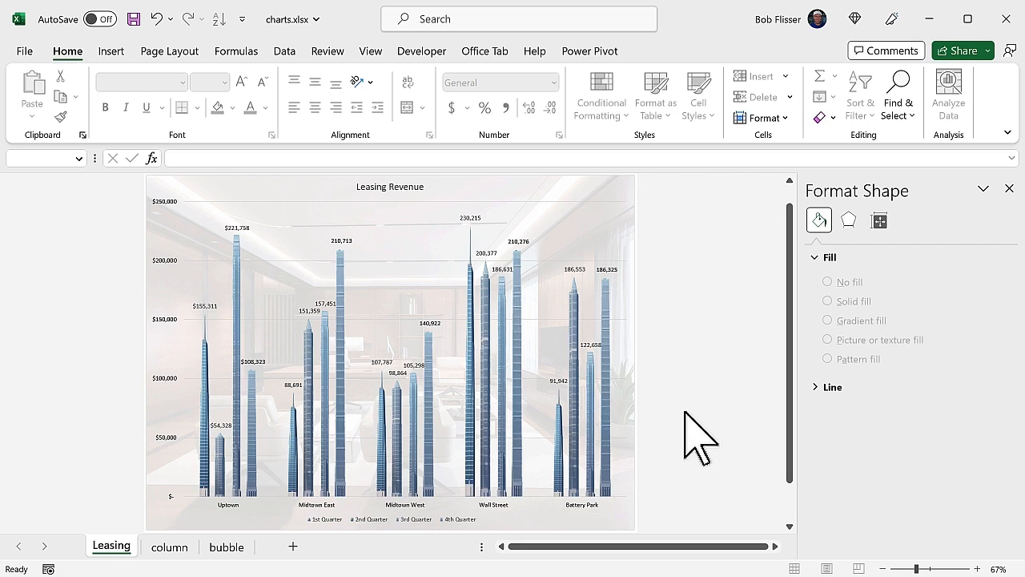
- On the bubble sheet, insert a 3-D Bubble chart from the Date, Cases Sold and Sale $ columns
click(226, 548)
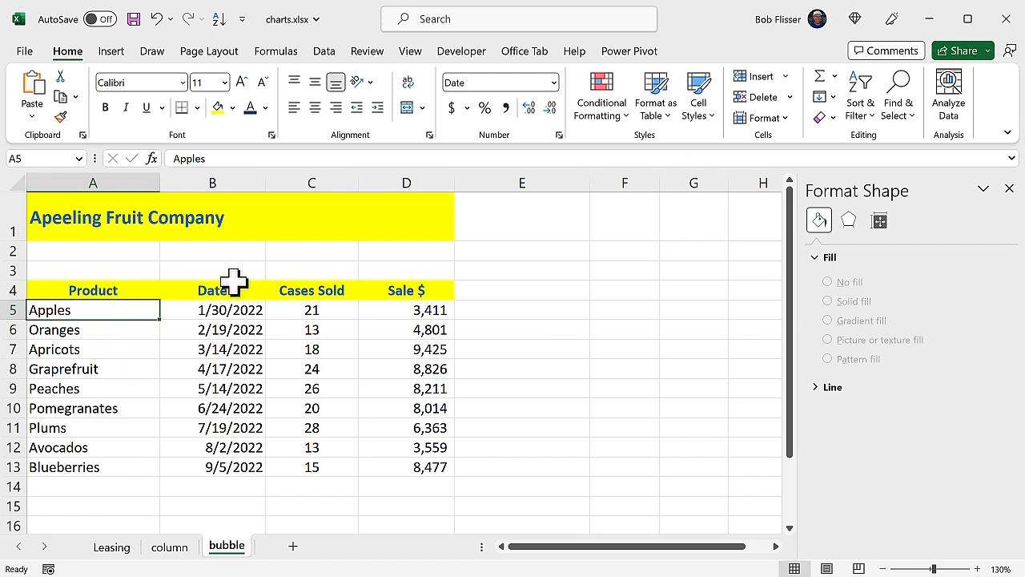
drag(231, 289, 407, 466)
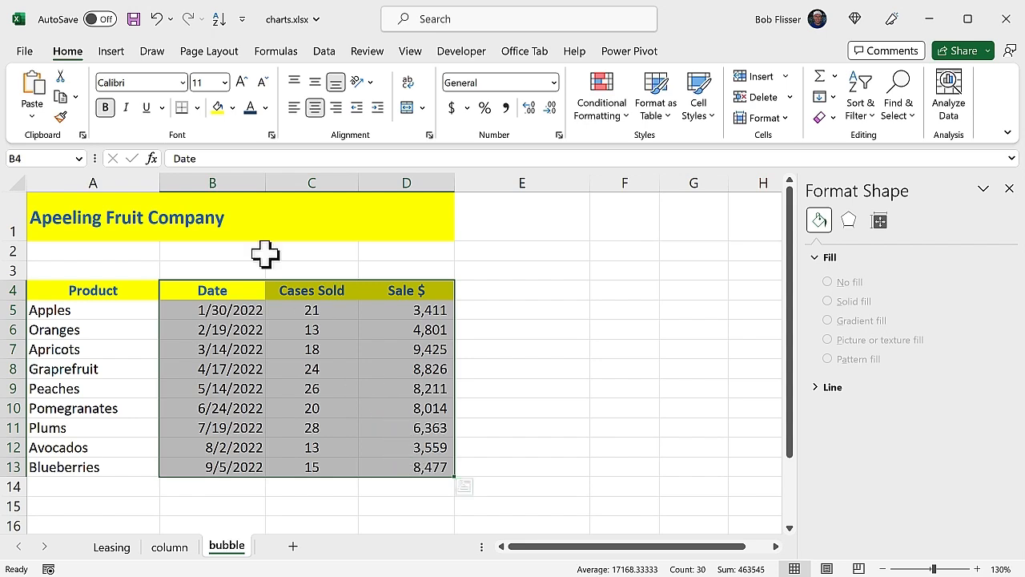
click(112, 52)
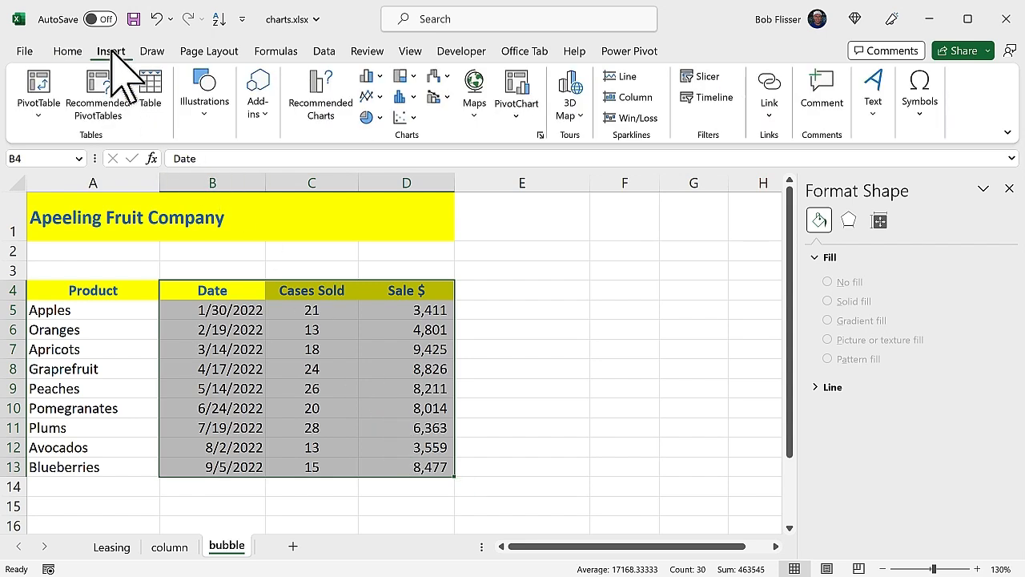
click(415, 119)
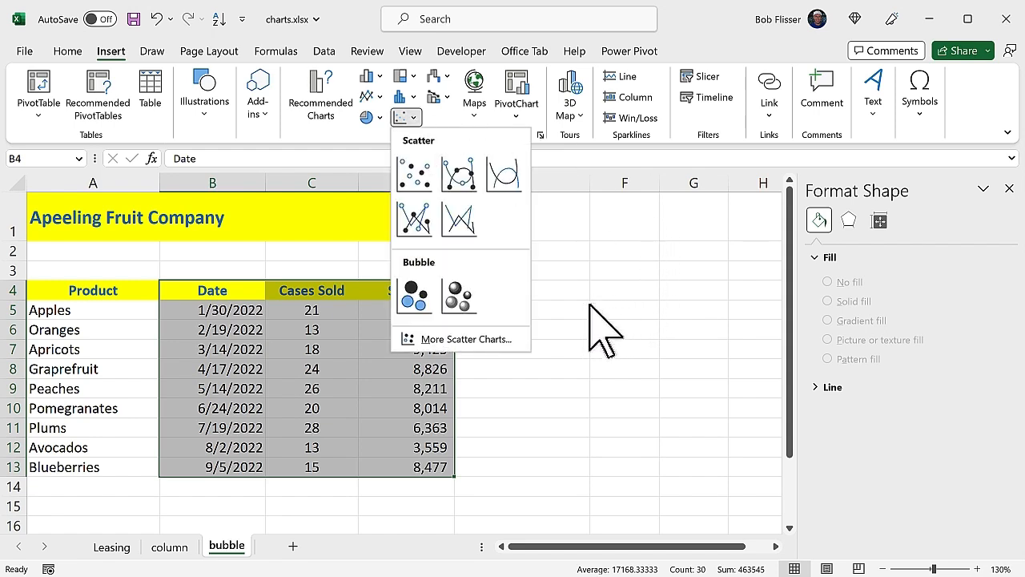
click(463, 294)
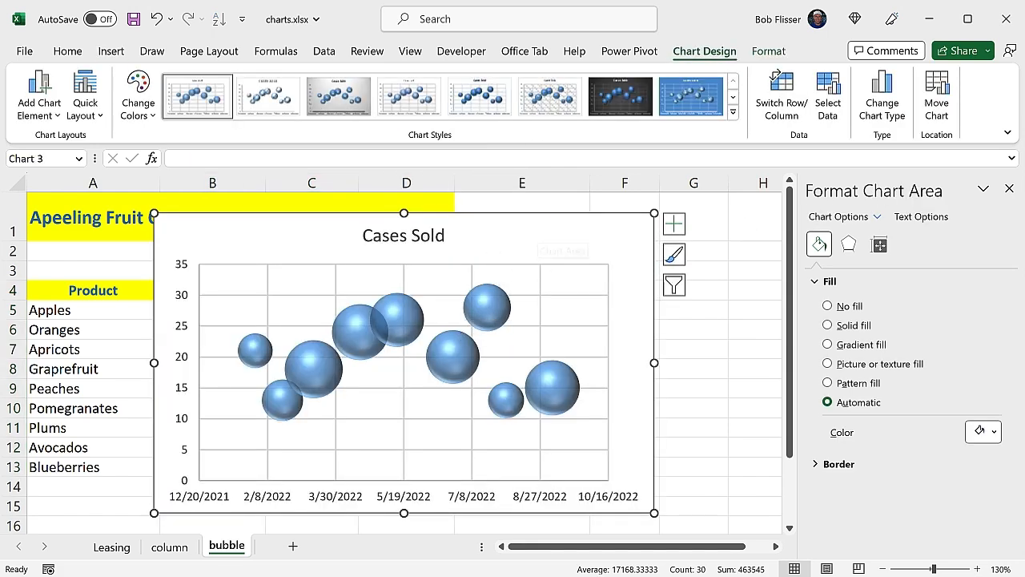
click(1009, 189)
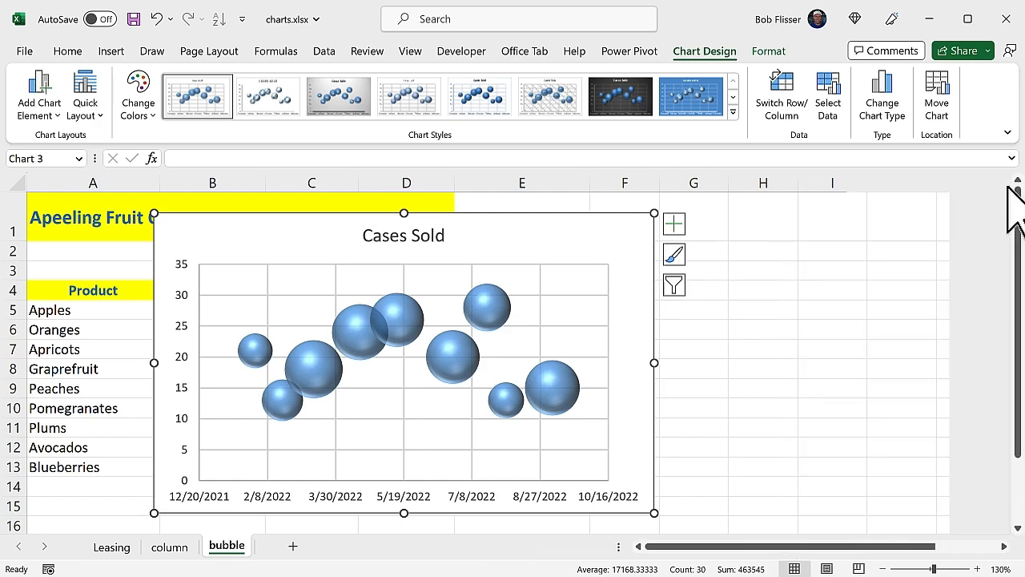
- Move the bubble chart beside the data table and enlarge it
drag(597, 227, 747, 223)
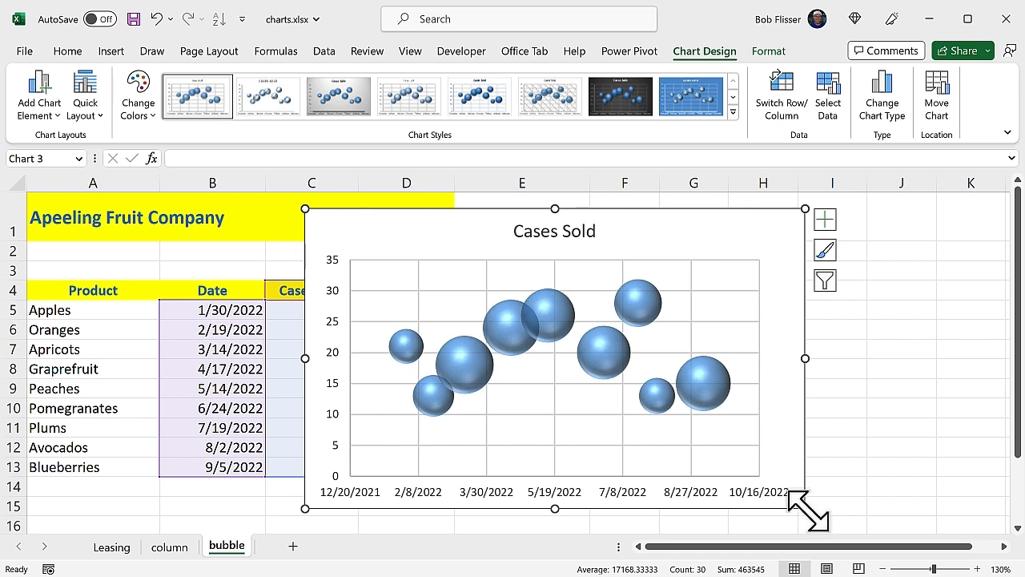
drag(804, 508, 854, 523)
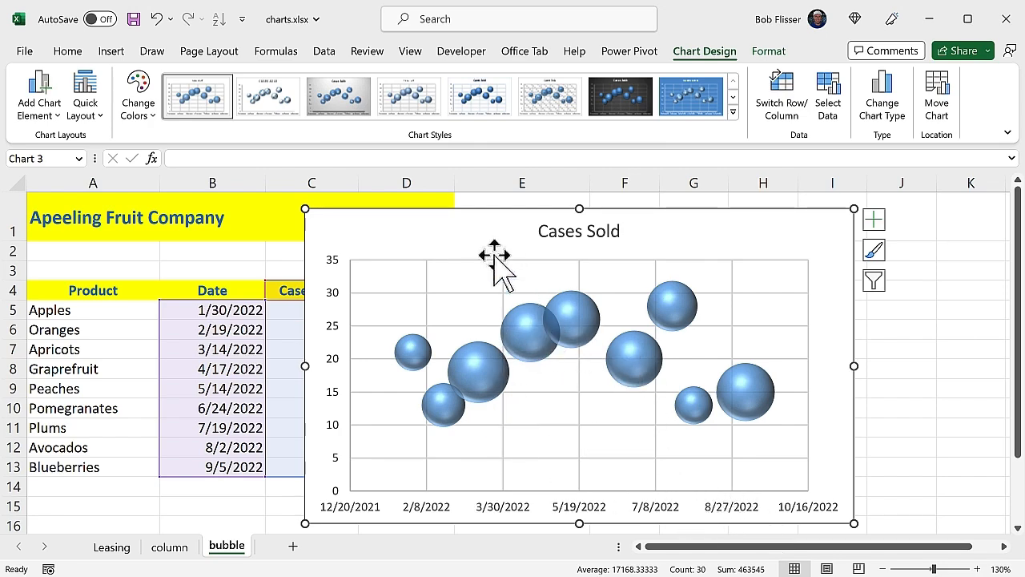
drag(440, 224, 578, 229)
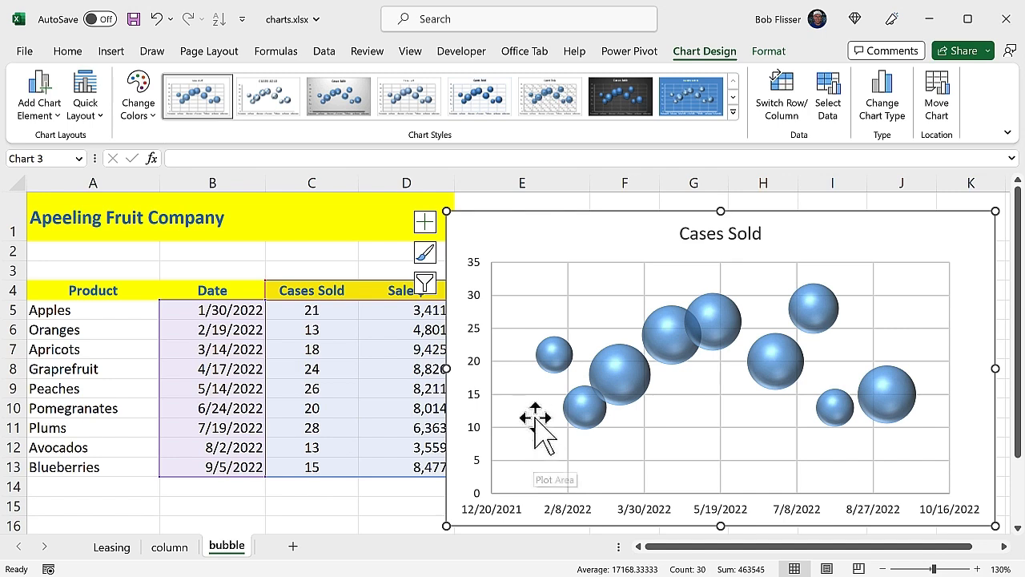
mouse_move(554, 348)
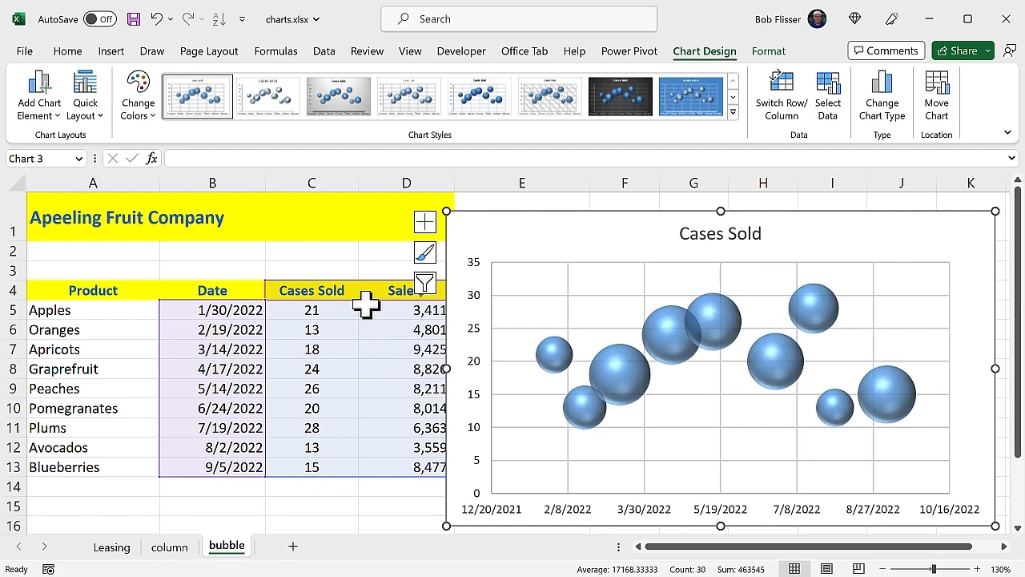
- Change the Apples Sale $ value in D5 to 5000
click(391, 315)
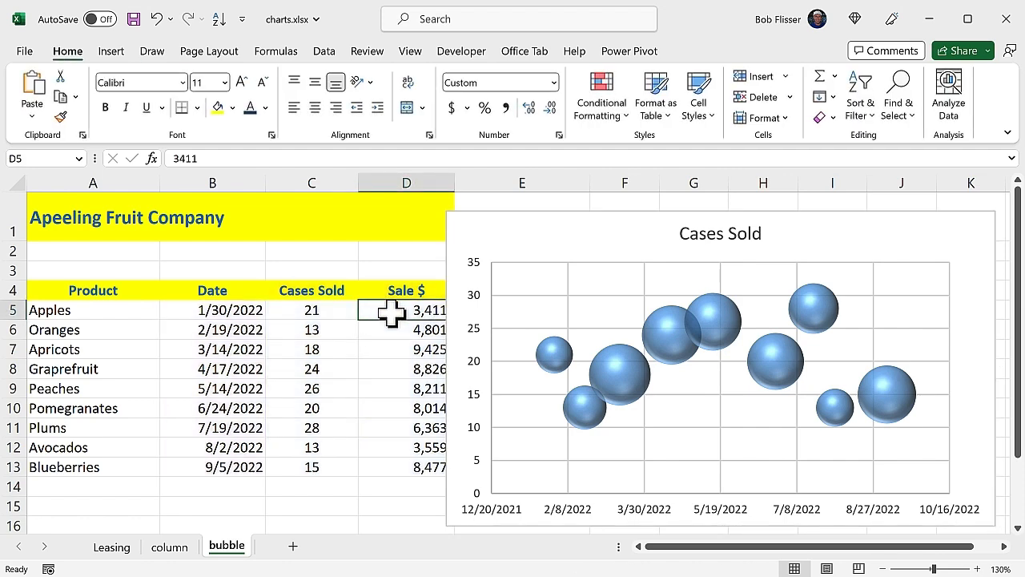
text(5000)
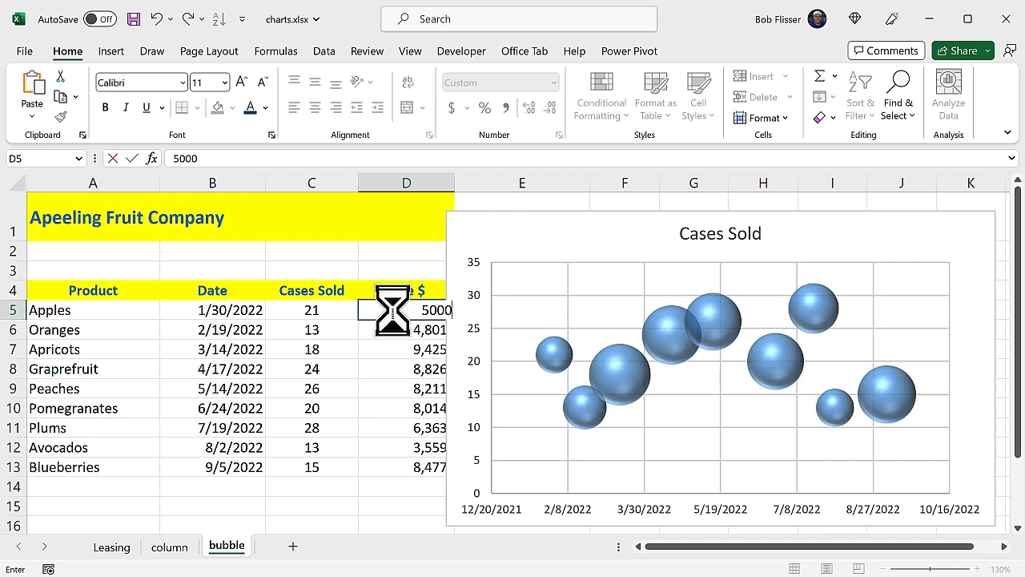
key(Return)
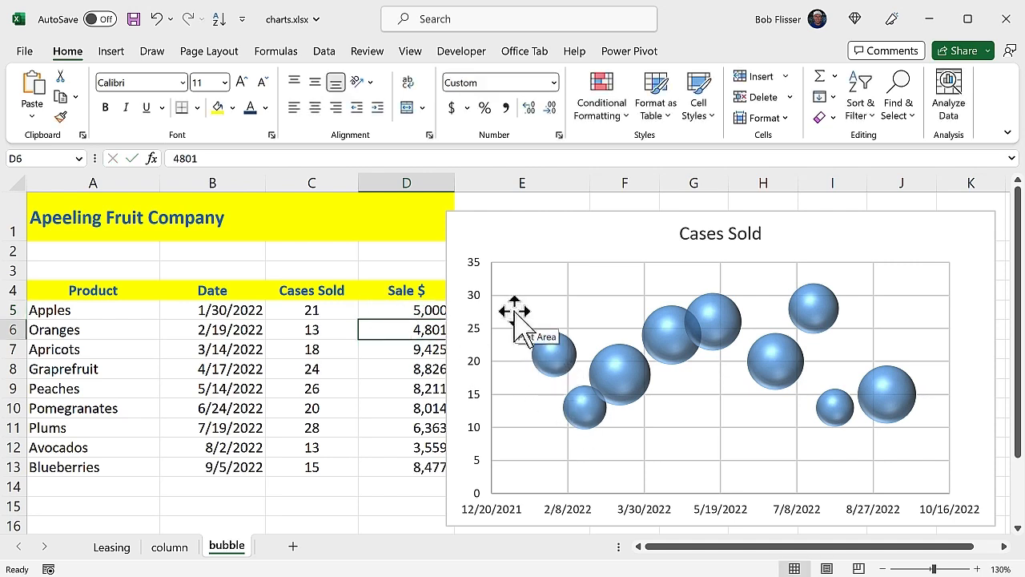
- Fill the Apples bubble with the picture file apple.png
click(561, 357)
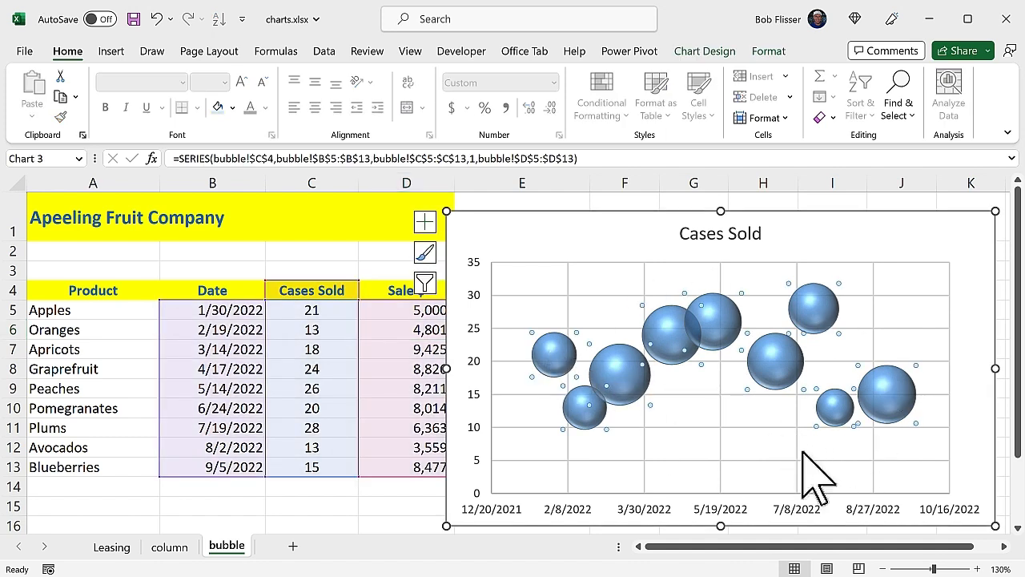
click(555, 356)
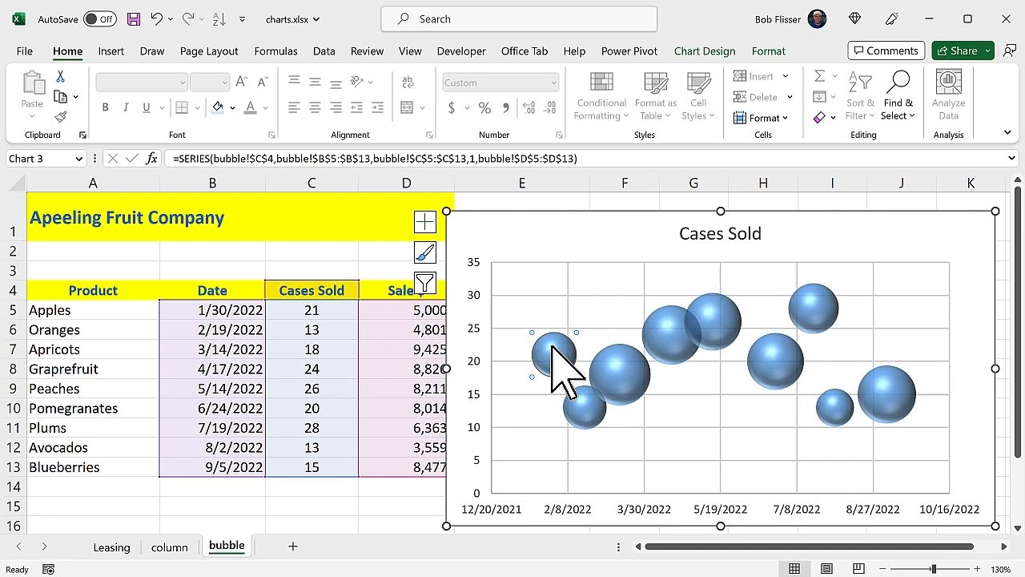
right_click(551, 347)
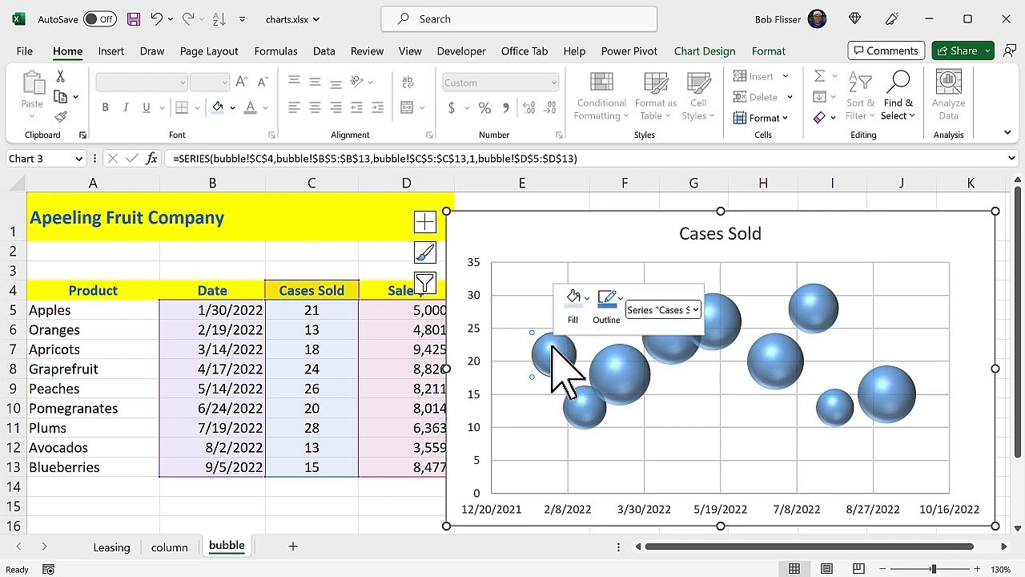
click(587, 294)
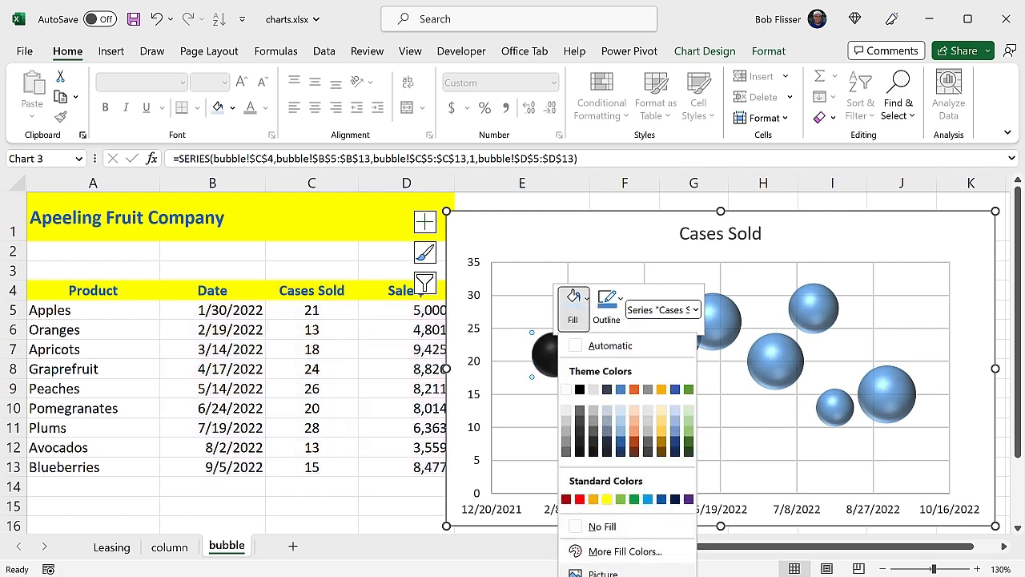
click(592, 572)
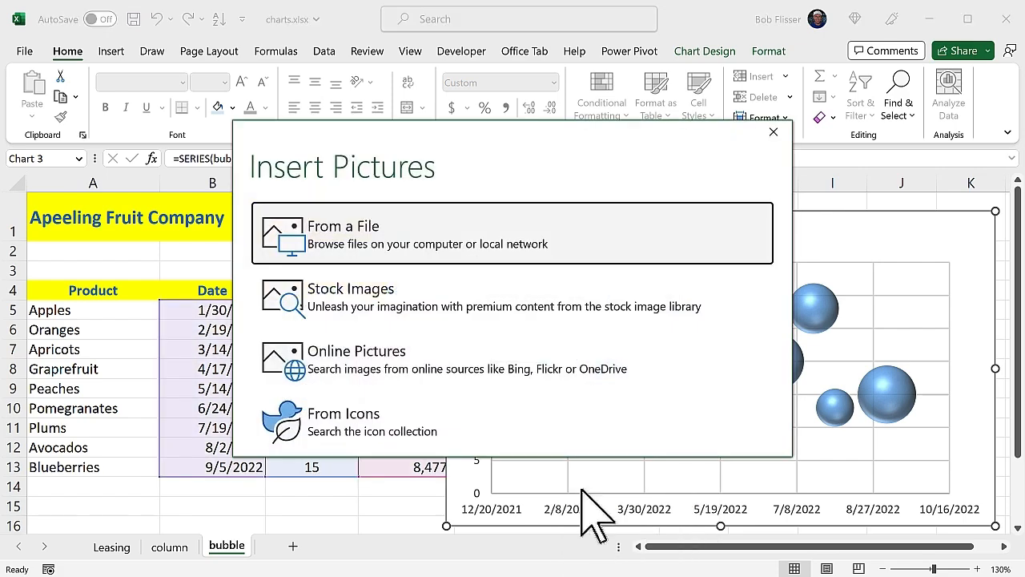
click(563, 237)
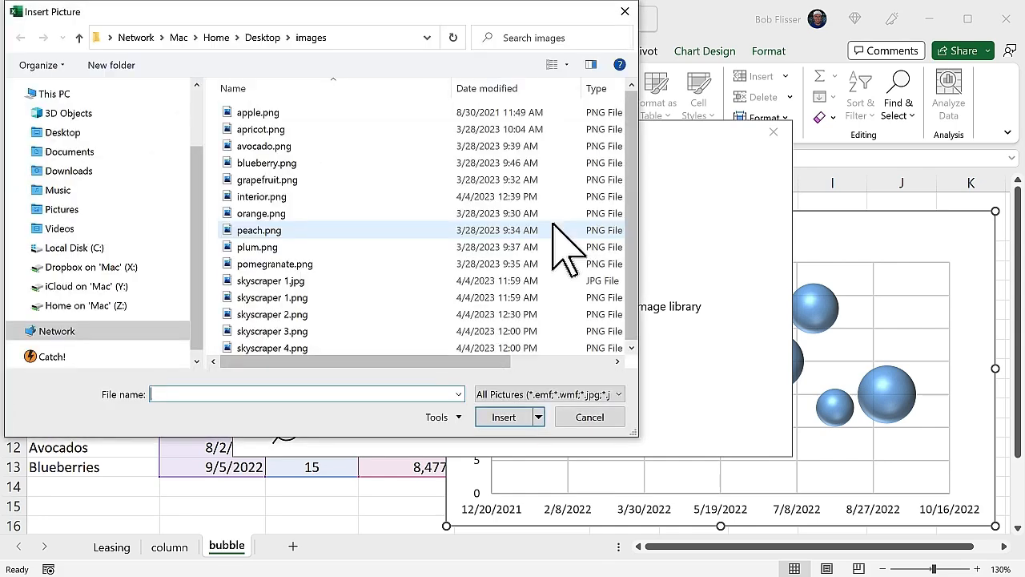
double_click(268, 114)
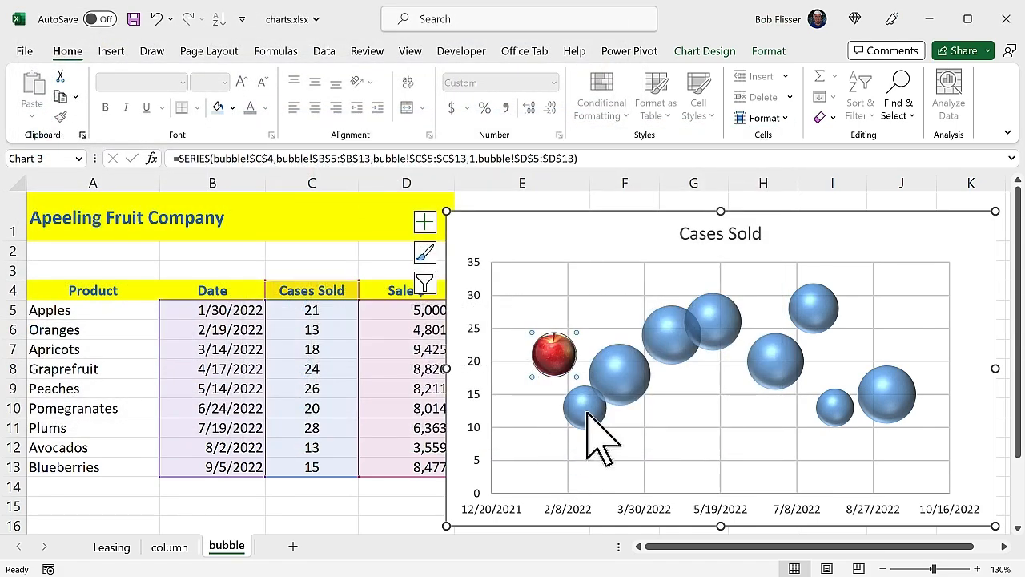
mouse_move(593, 424)
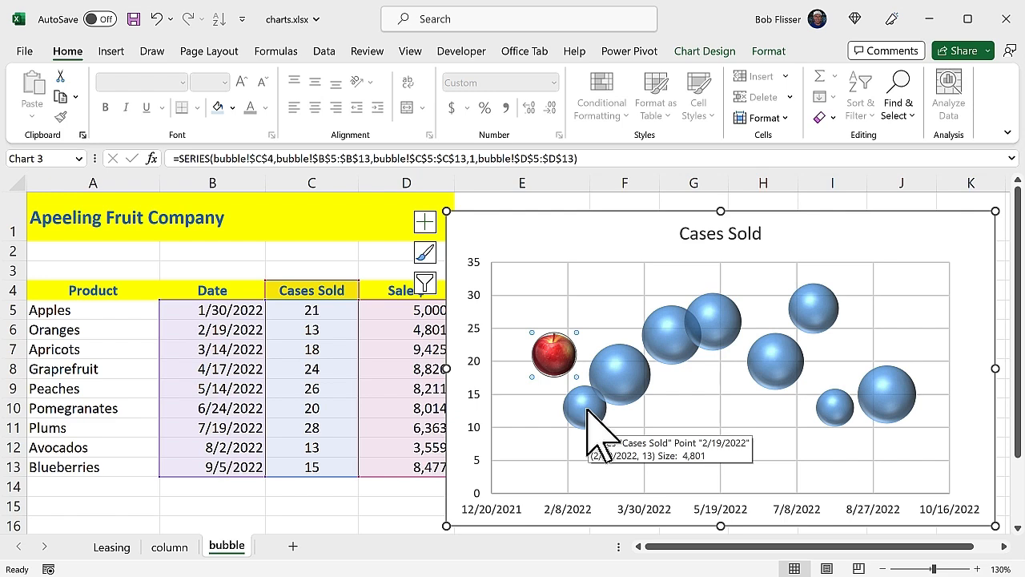
- Fill the Oranges bubble with the picture file orange.png
click(587, 410)
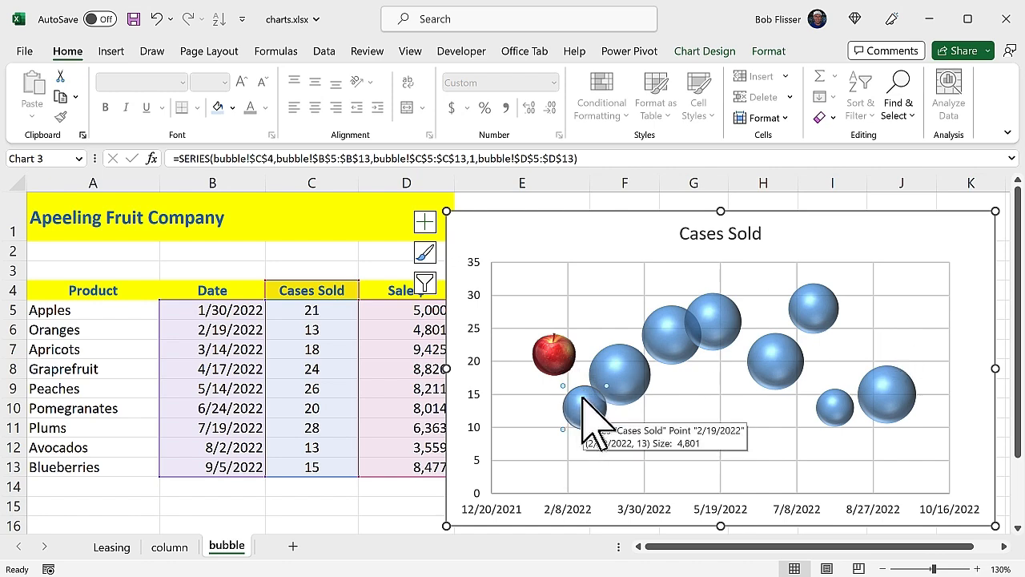
click(769, 51)
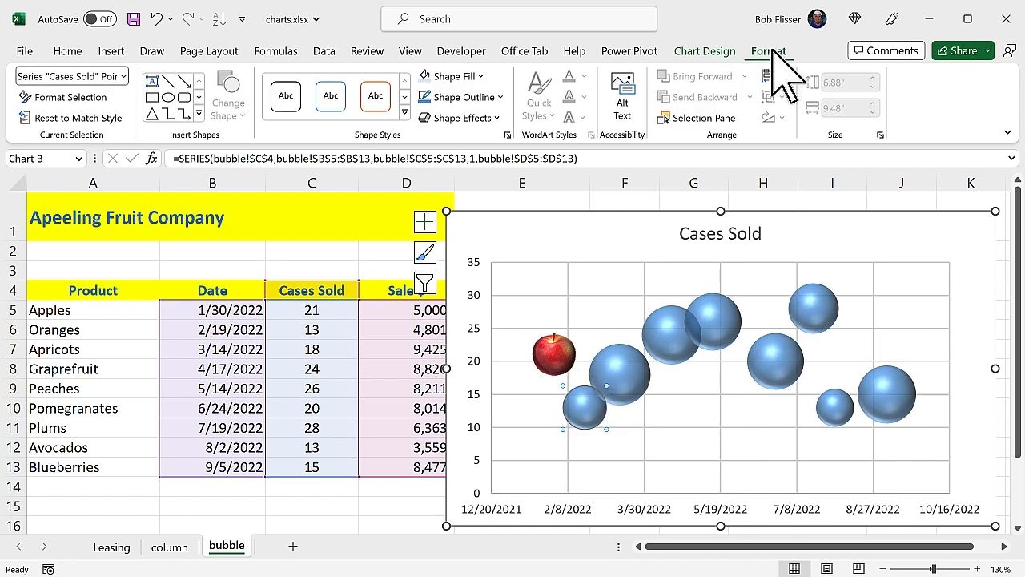
click(482, 76)
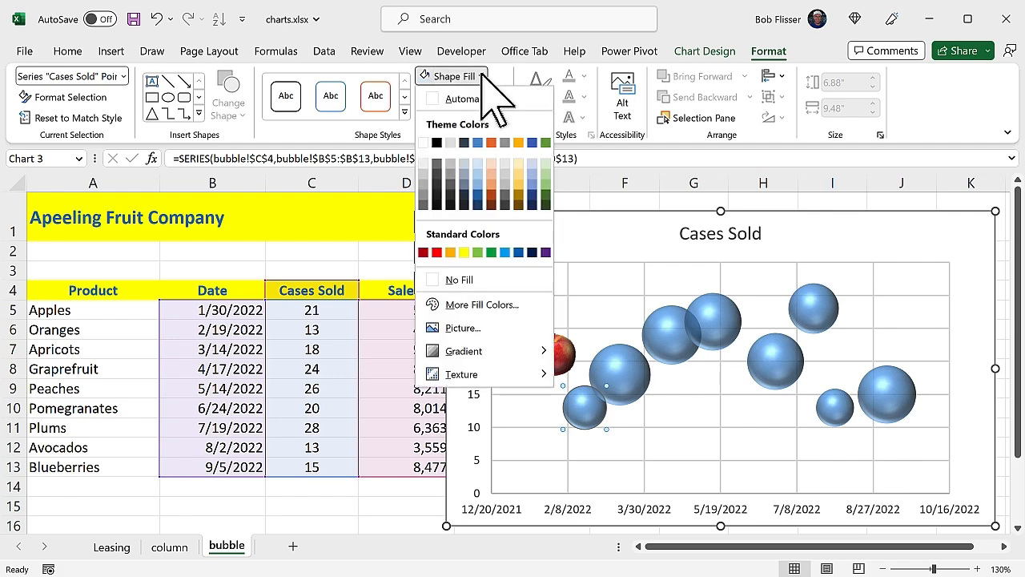
click(470, 327)
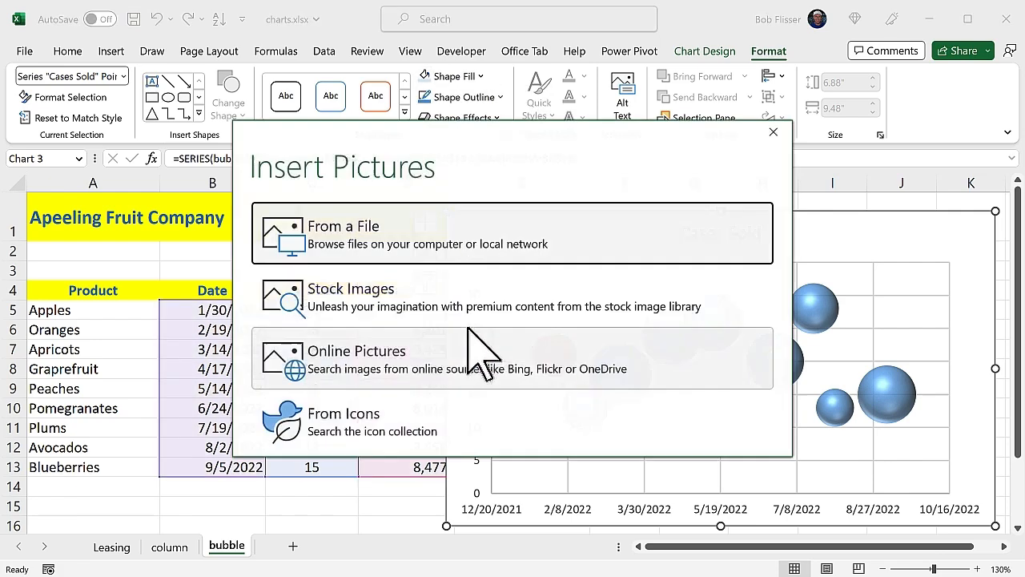
click(543, 240)
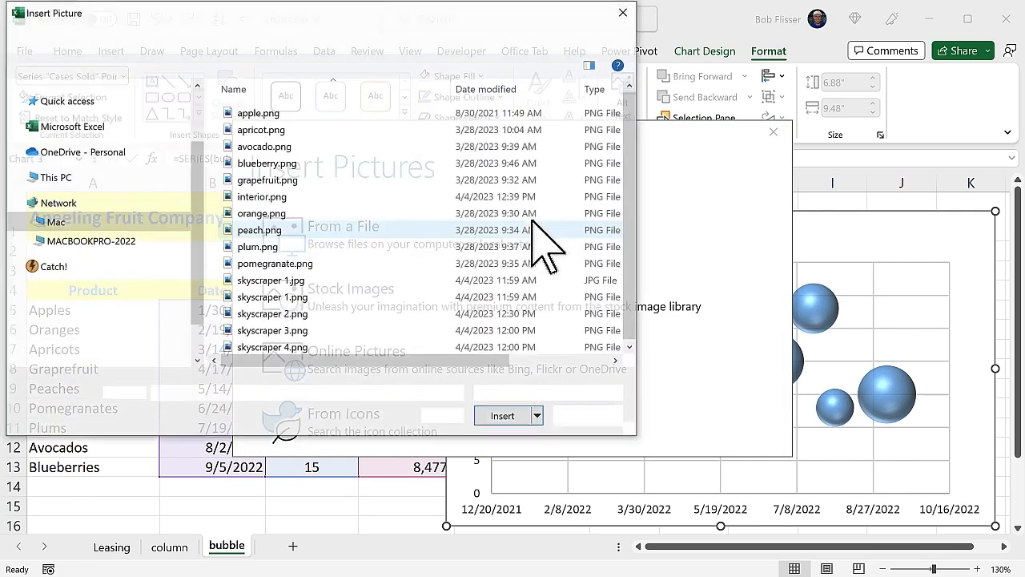
double_click(263, 213)
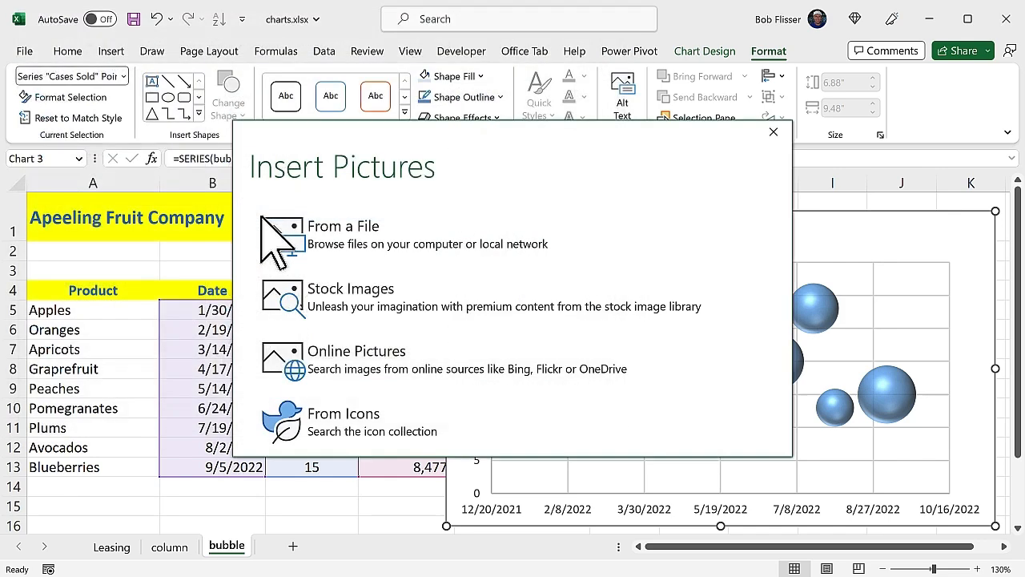
click(681, 461)
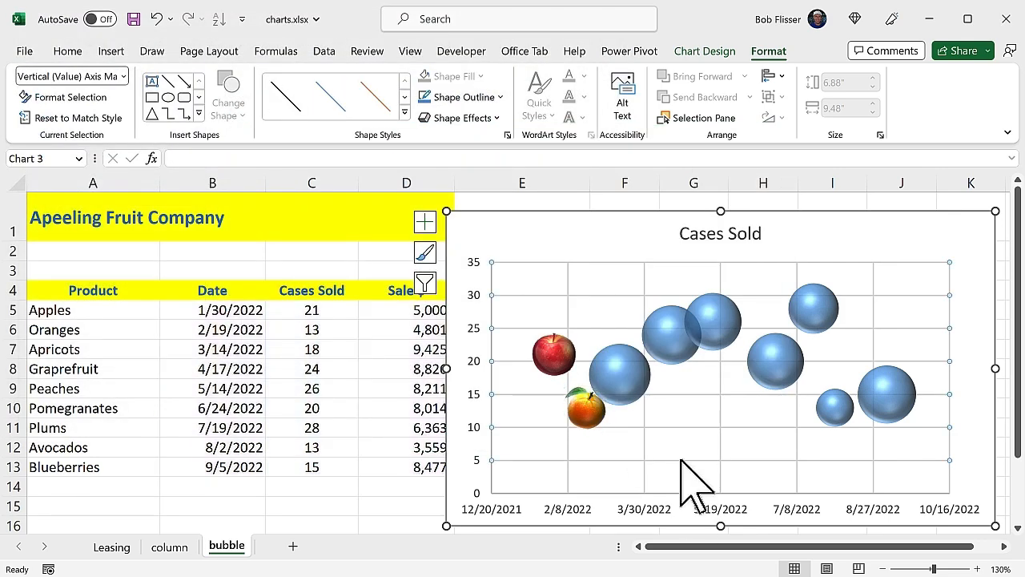
- Change the Avocados Sale $ value in D12 to 9000
click(705, 436)
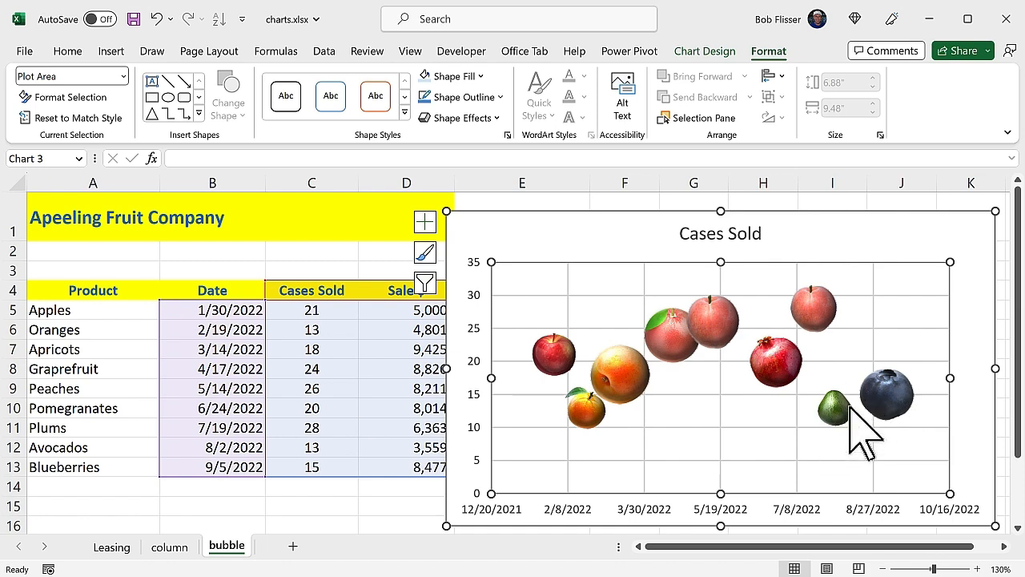
click(396, 446)
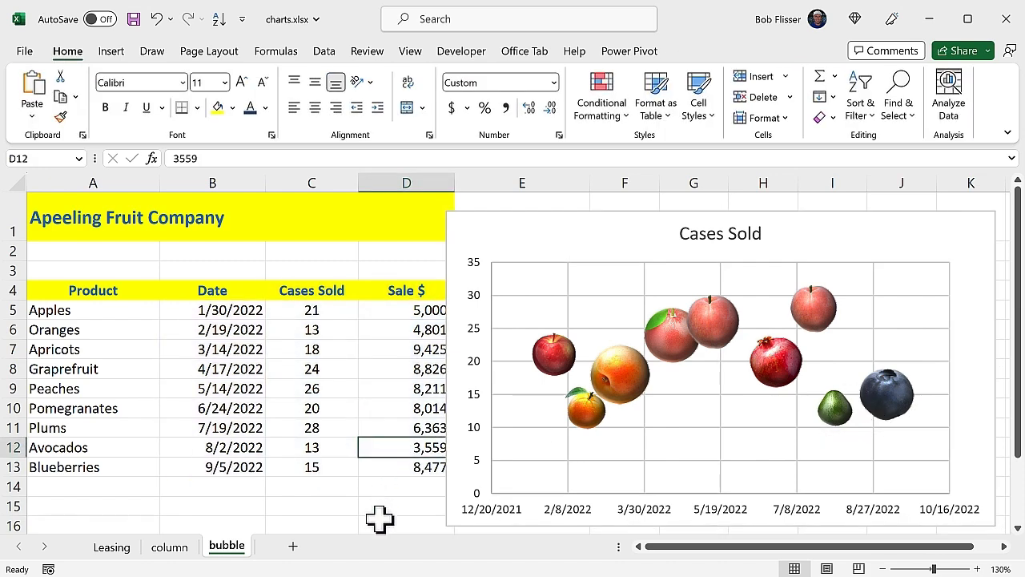
text(9000)
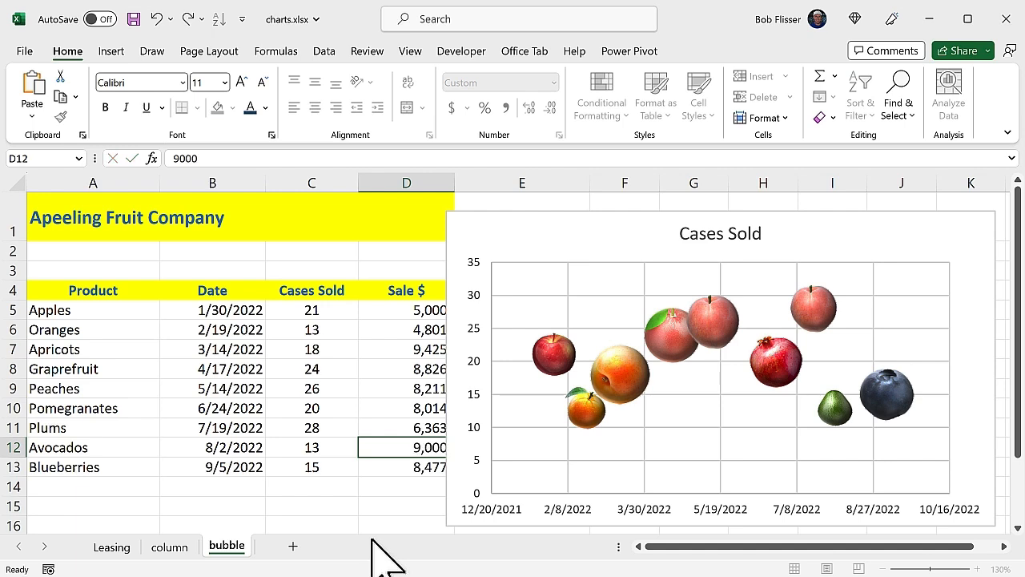
key(Return)
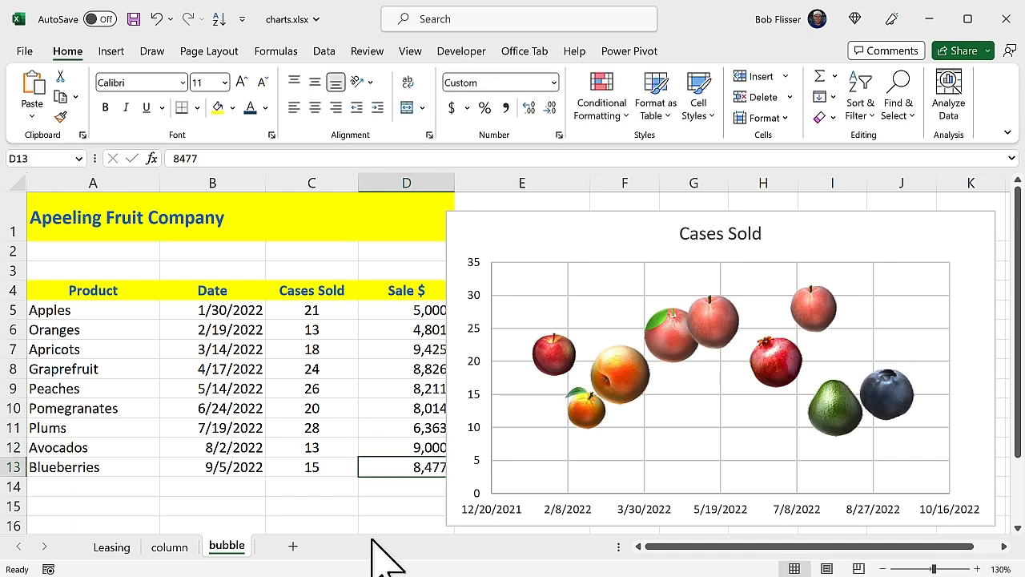
- Fill the chart area with a stock image found by searching for produce
click(377, 529)
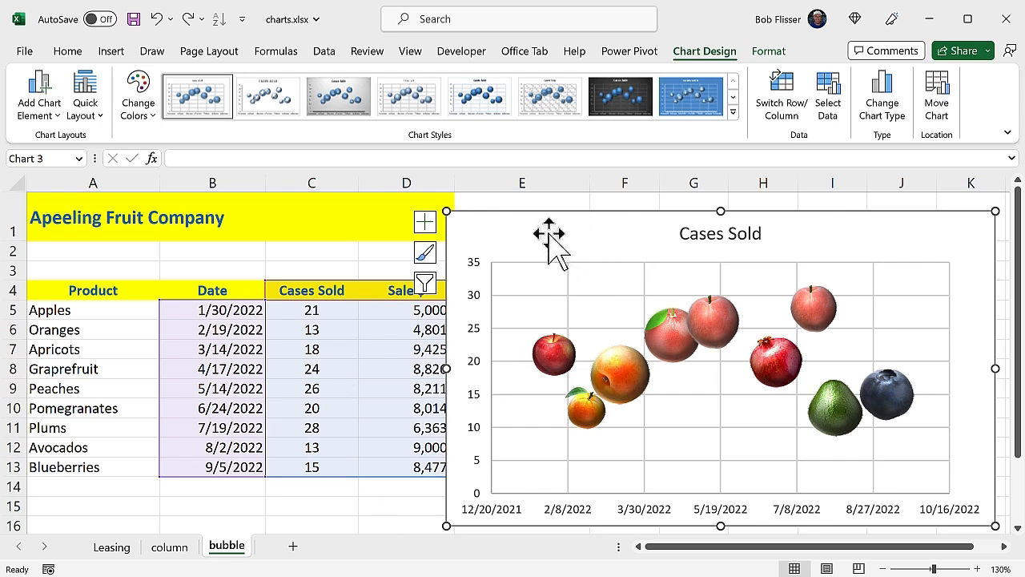
click(770, 53)
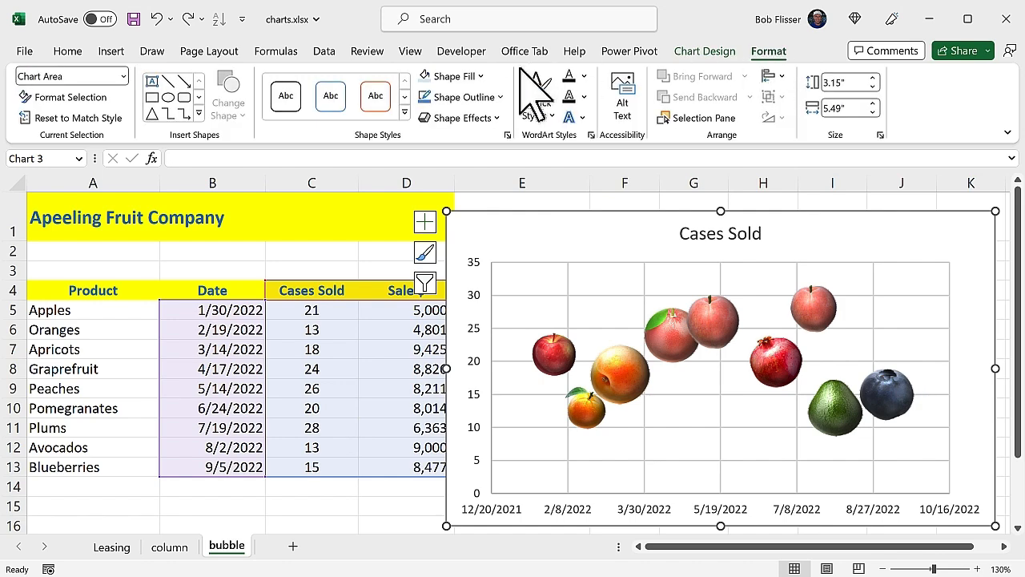
click(480, 77)
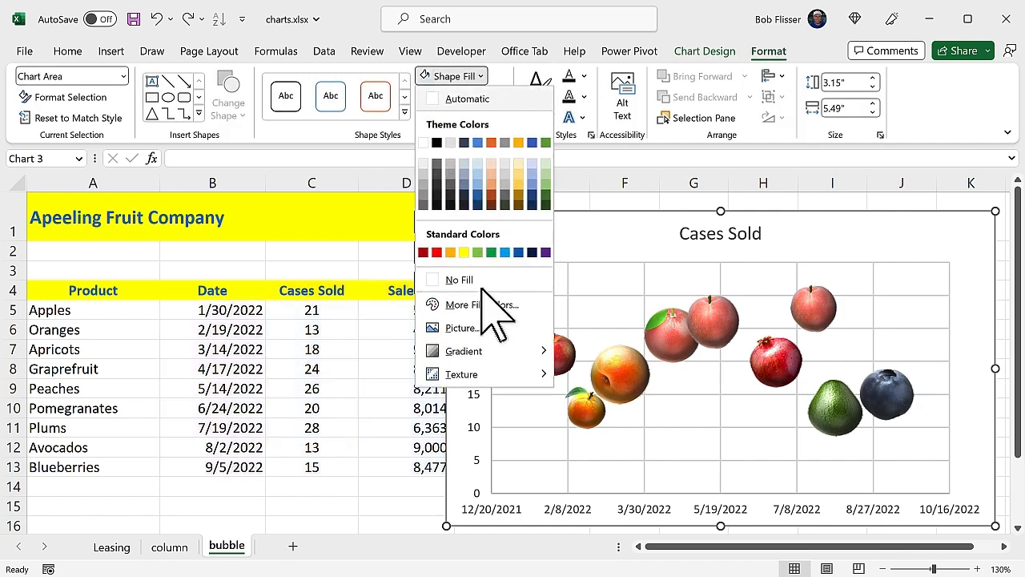
click(478, 336)
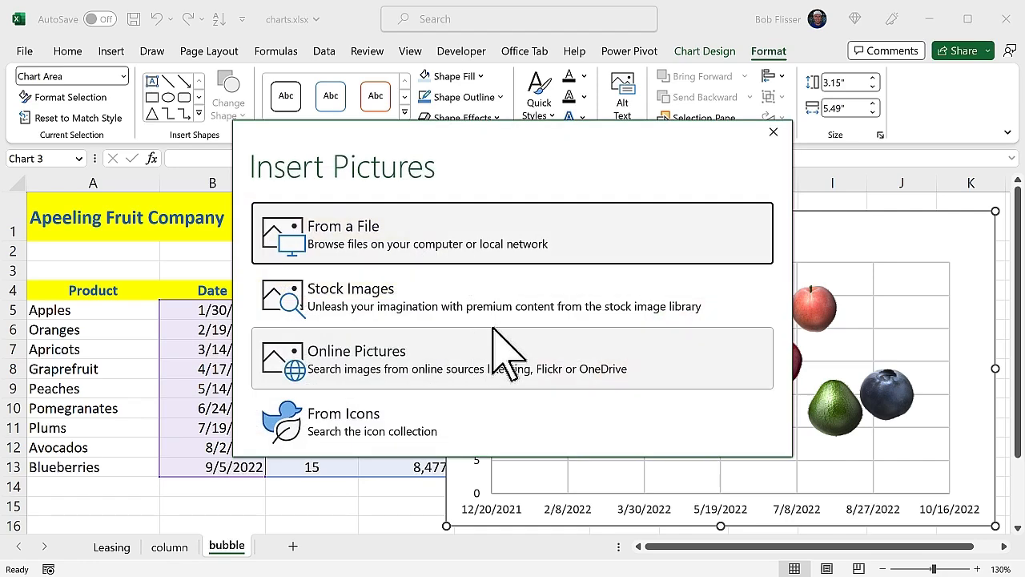
click(554, 298)
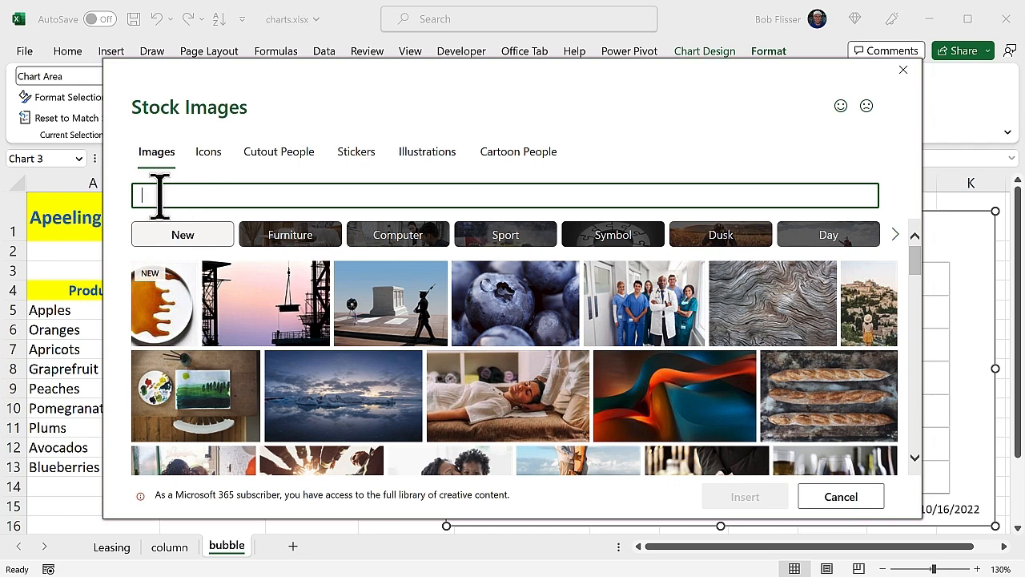
text(pde)
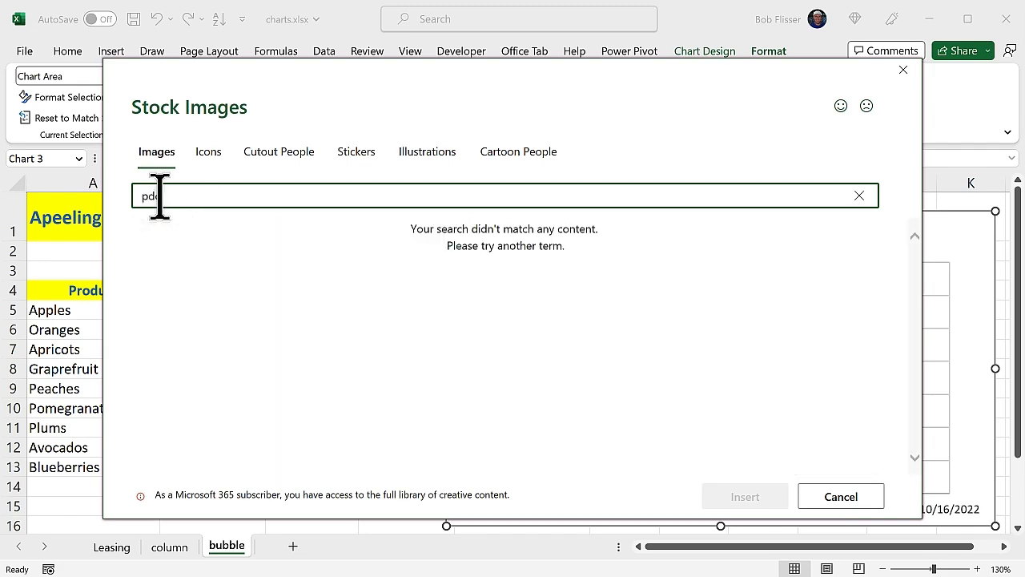
key(BackSpace)
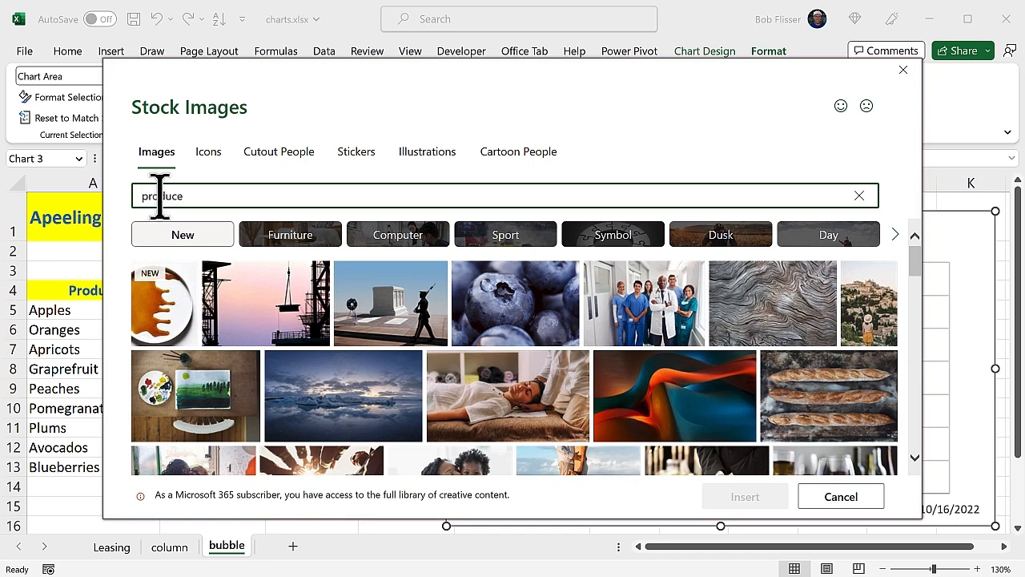
scroll(529, 360, down, 2)
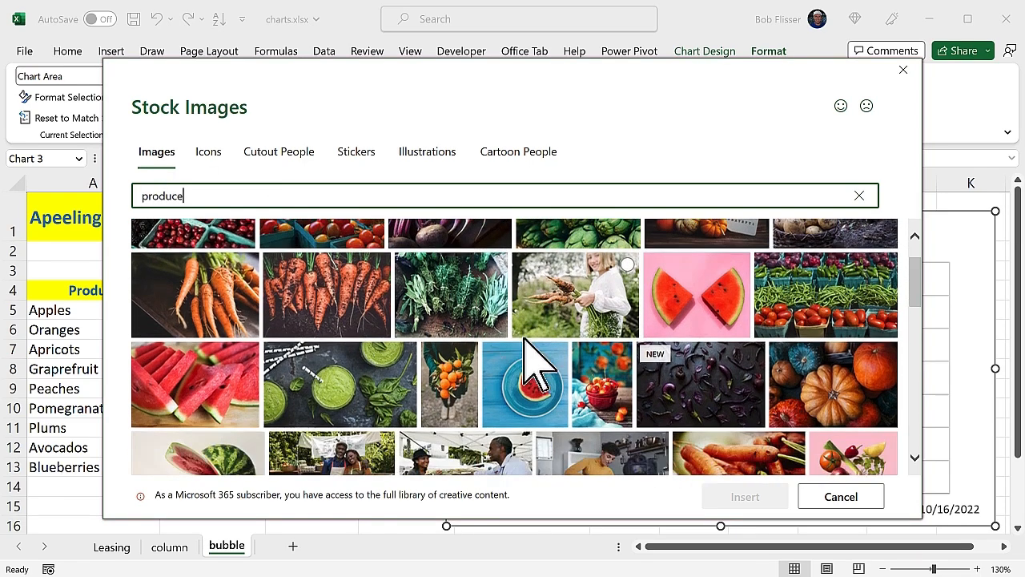
scroll(525, 340, down, 10)
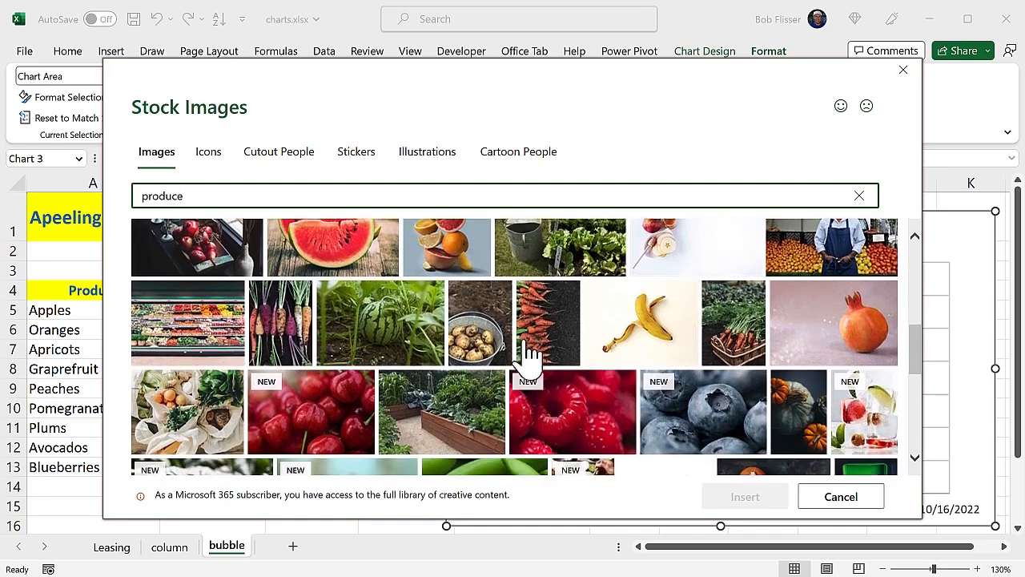
scroll(528, 357, down, 8)
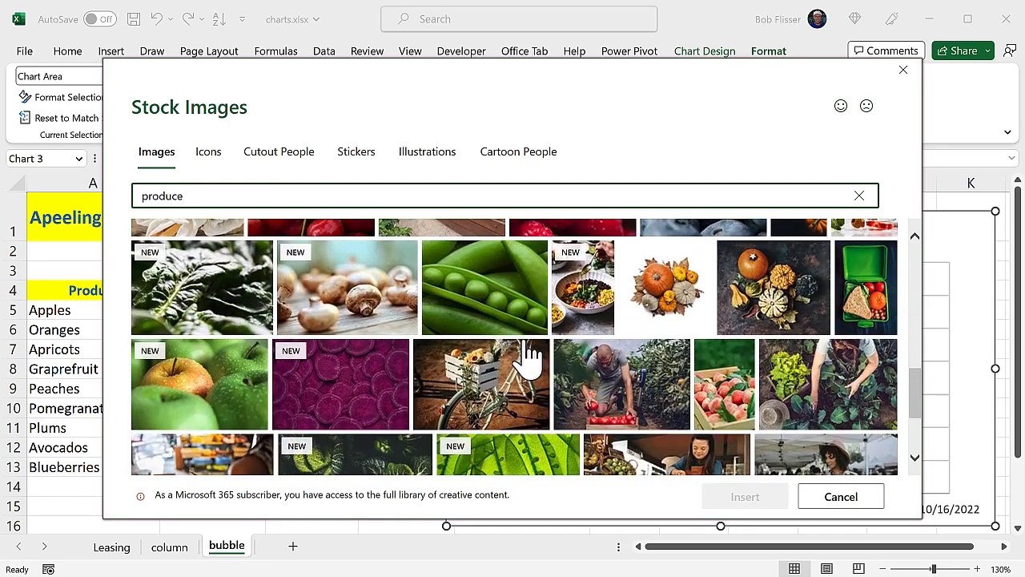
scroll(529, 360, down, 2)
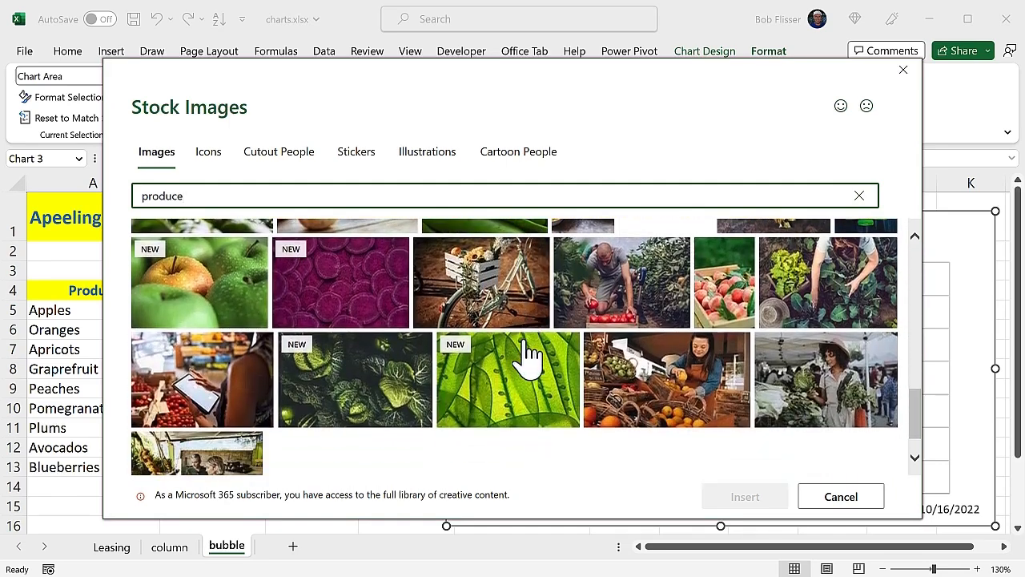
click(653, 382)
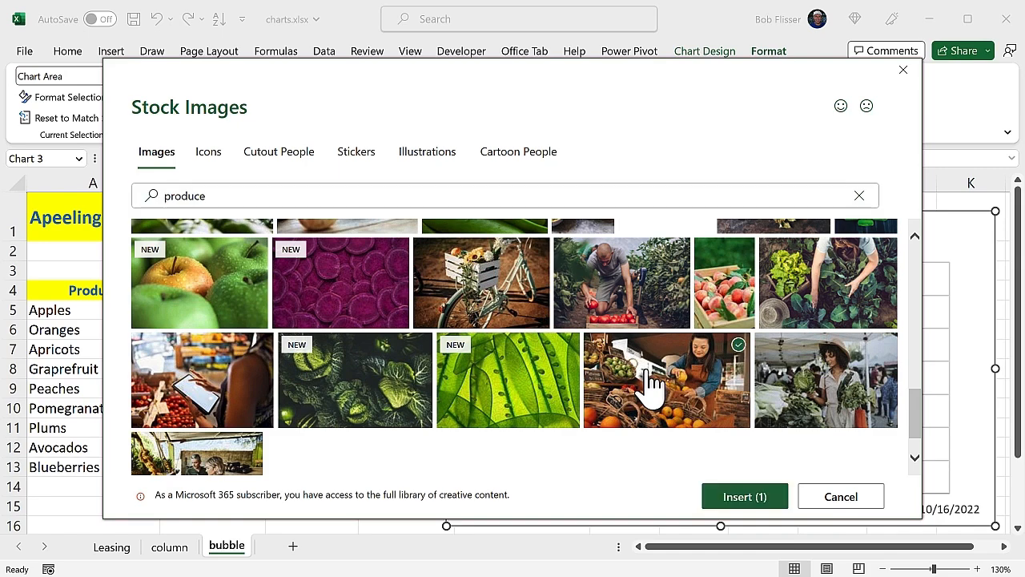
click(745, 498)
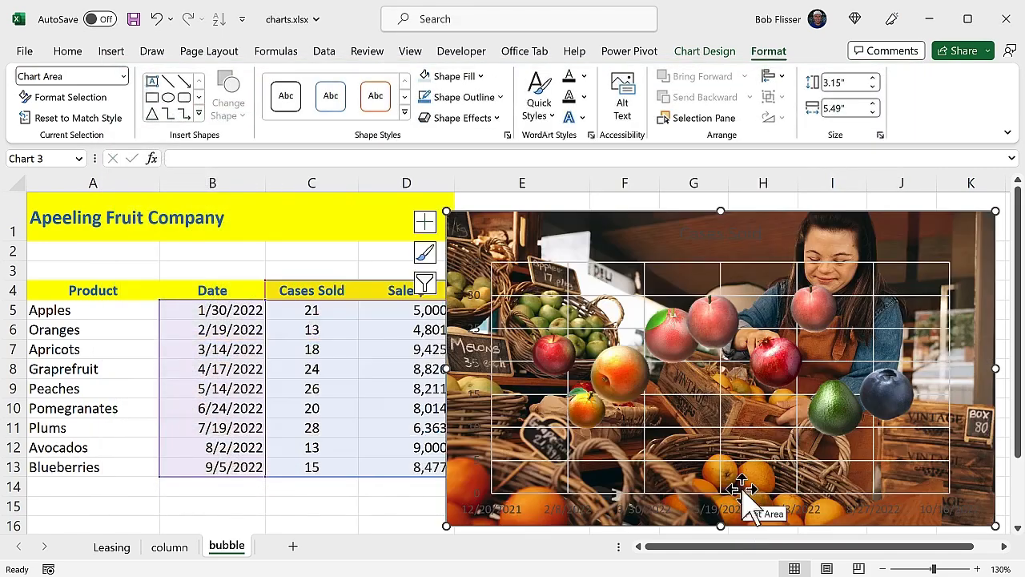
- Raise the transparency of the chart area's picture fill
double_click(641, 232)
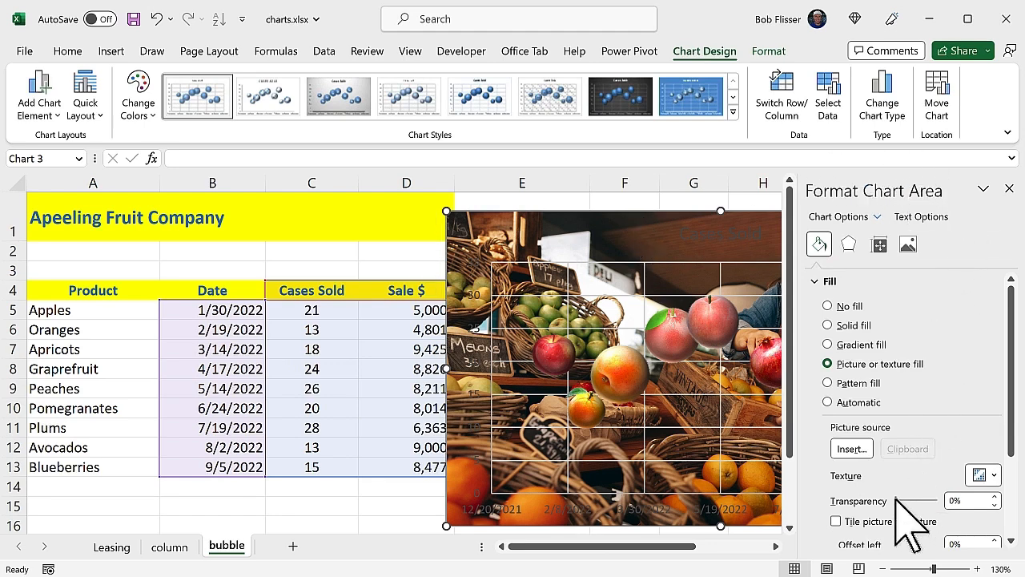
drag(895, 498, 929, 501)
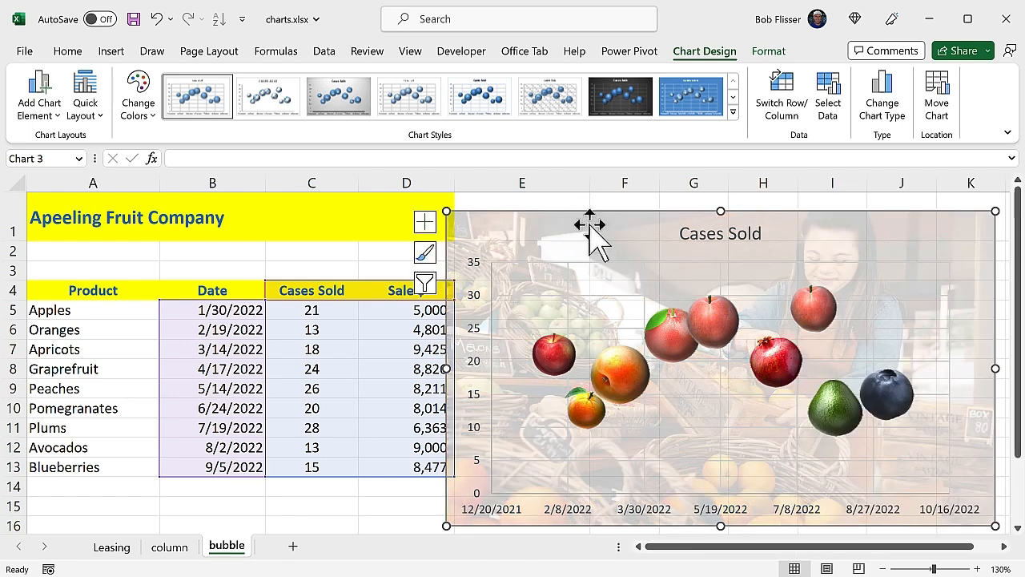
drag(589, 225, 597, 219)
click(396, 506)
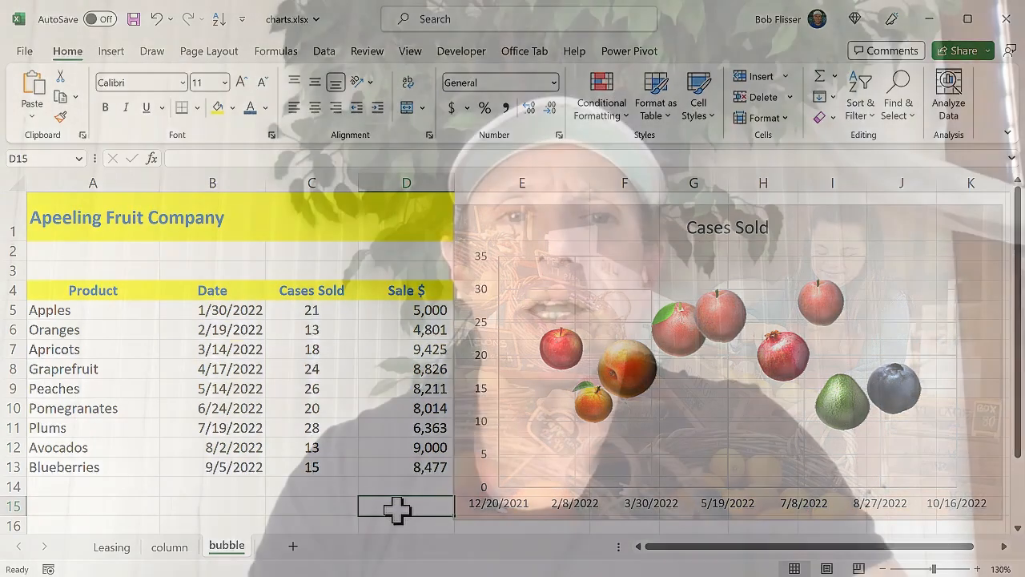